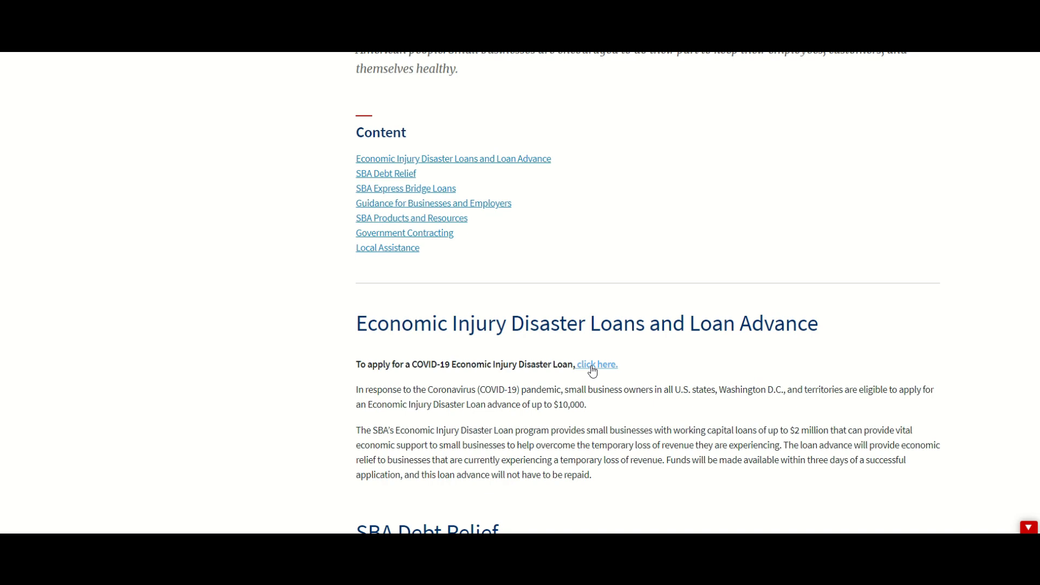
{"action": "scroll", "coordinate": [415, 283], "scroll_direction": "up", "scroll_amount": 4}
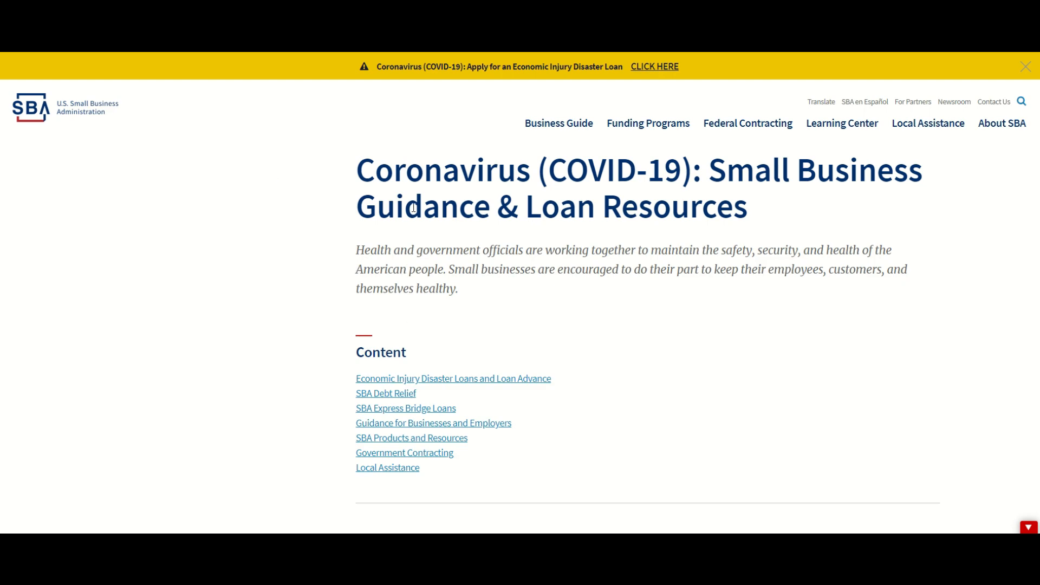
{"action": "scroll", "coordinate": [544, 216], "scroll_direction": "down", "scroll_amount": 3}
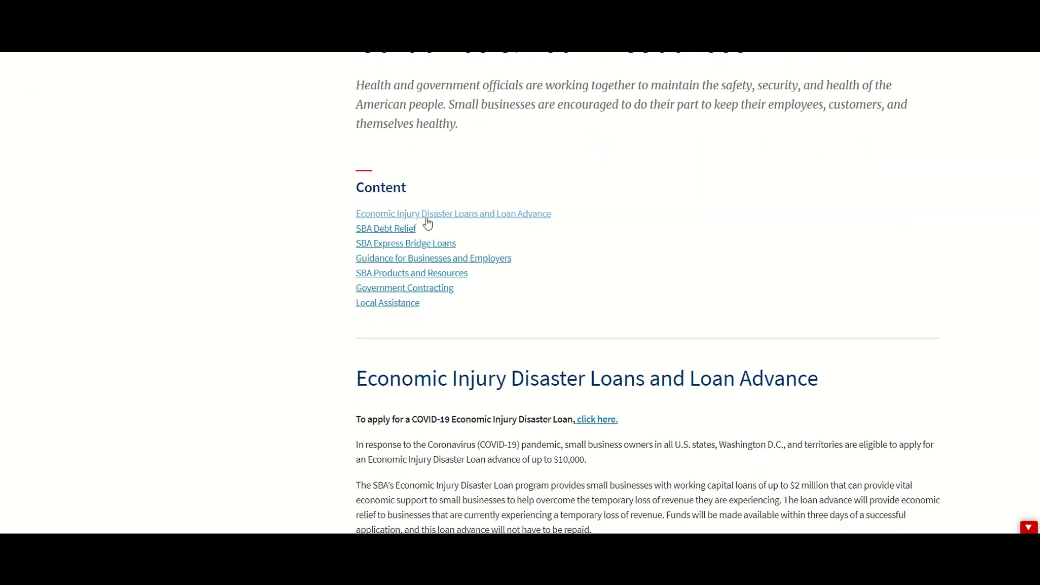
{"action": "scroll", "coordinate": [438, 298], "scroll_direction": "down", "scroll_amount": 2}
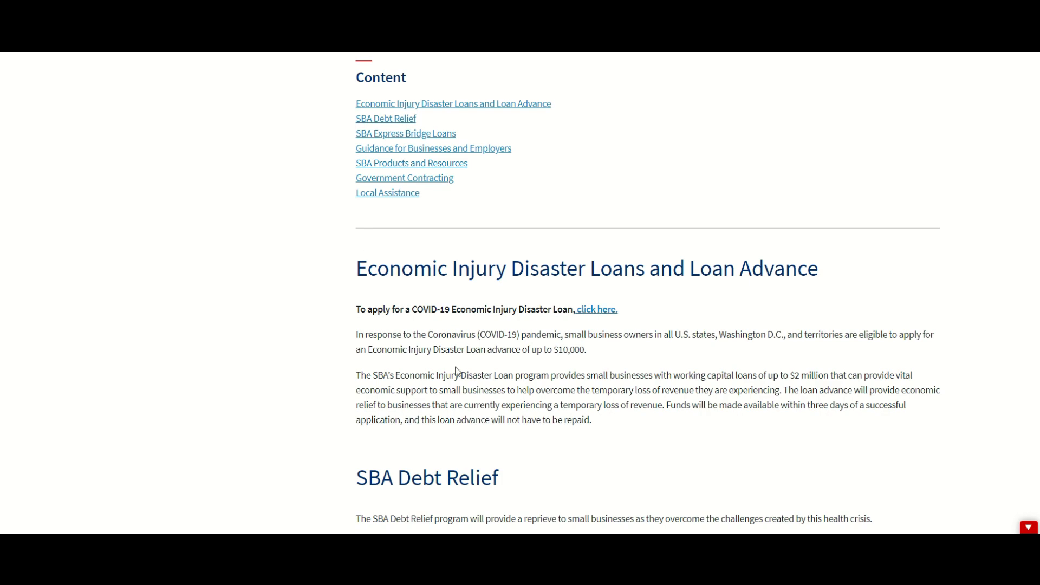
Step: Open the COVID-19 EIDL application and scroll down to Eligible Entity Verification
{"action": "left_click", "coordinate": [600, 313]}
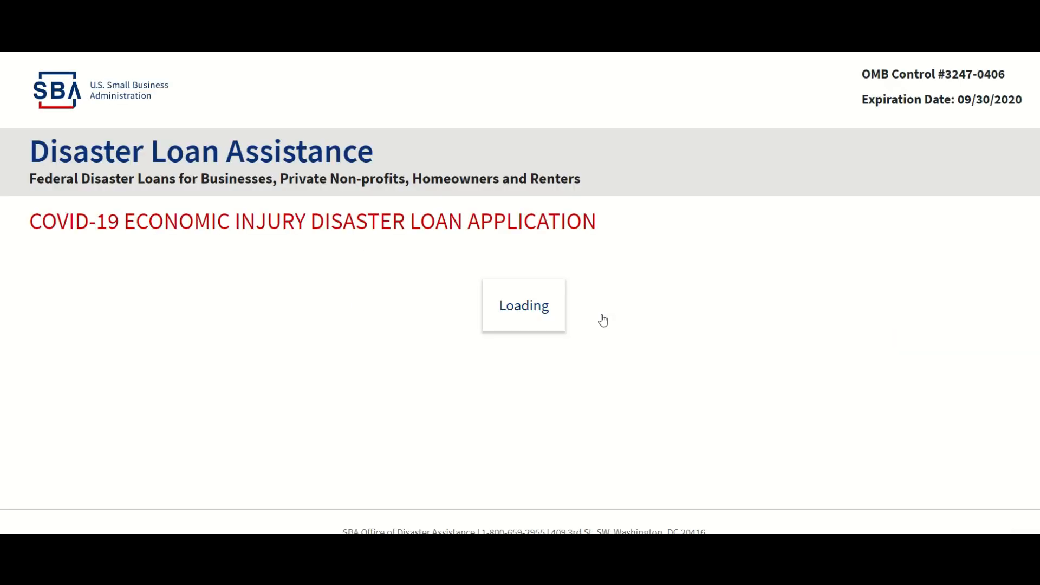
{"action": "scroll", "coordinate": [552, 290], "scroll_direction": "down", "scroll_amount": 3}
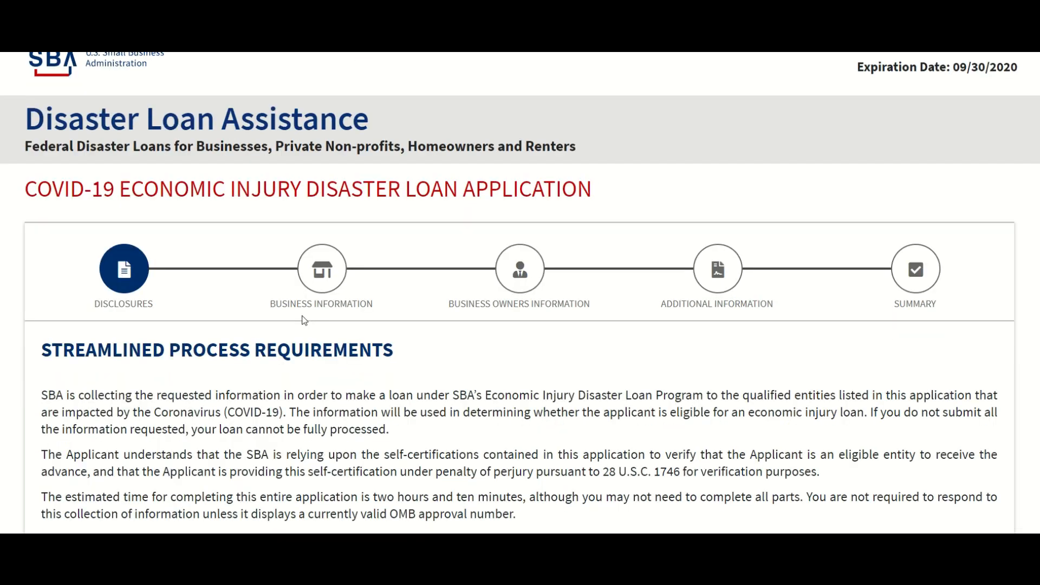
{"action": "scroll", "coordinate": [560, 269], "scroll_direction": "down", "scroll_amount": 3}
{"action": "scroll", "coordinate": [560, 269], "scroll_direction": "up", "scroll_amount": 5}
{"action": "scroll", "coordinate": [559, 271], "scroll_direction": "up", "scroll_amount": 1}
{"action": "scroll", "coordinate": [558, 271], "scroll_direction": "down", "scroll_amount": 2}
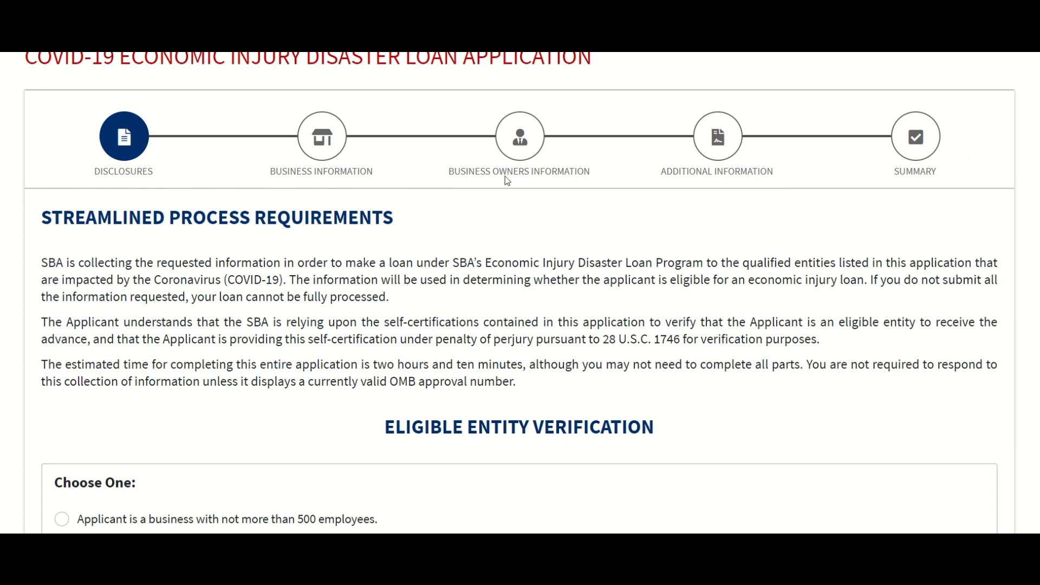
{"action": "scroll", "coordinate": [418, 187], "scroll_direction": "down", "scroll_amount": 1}
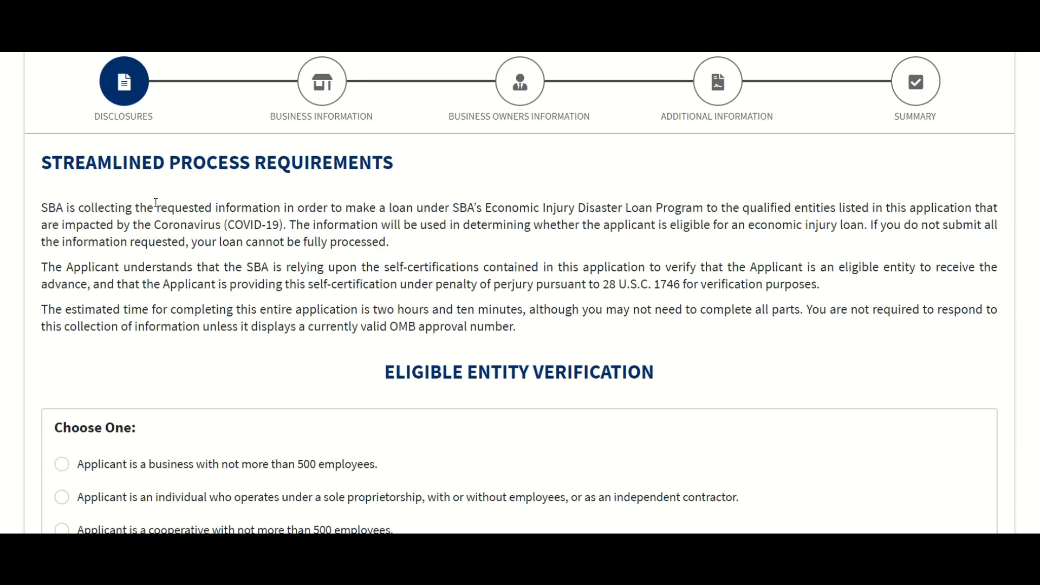
{"action": "scroll", "coordinate": [233, 214], "scroll_direction": "down", "scroll_amount": 2}
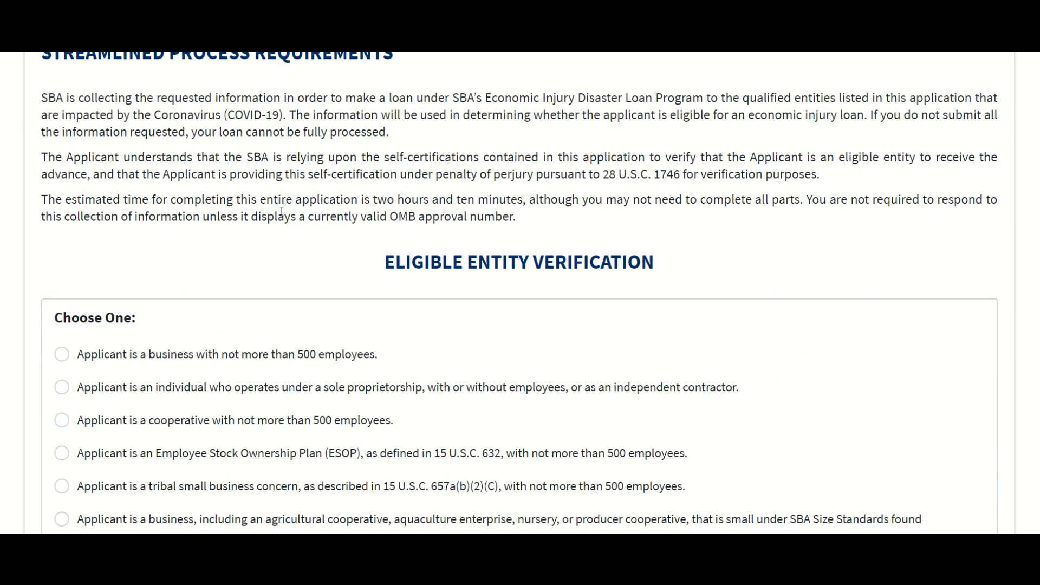
{"action": "scroll", "coordinate": [503, 239], "scroll_direction": "down", "scroll_amount": 3}
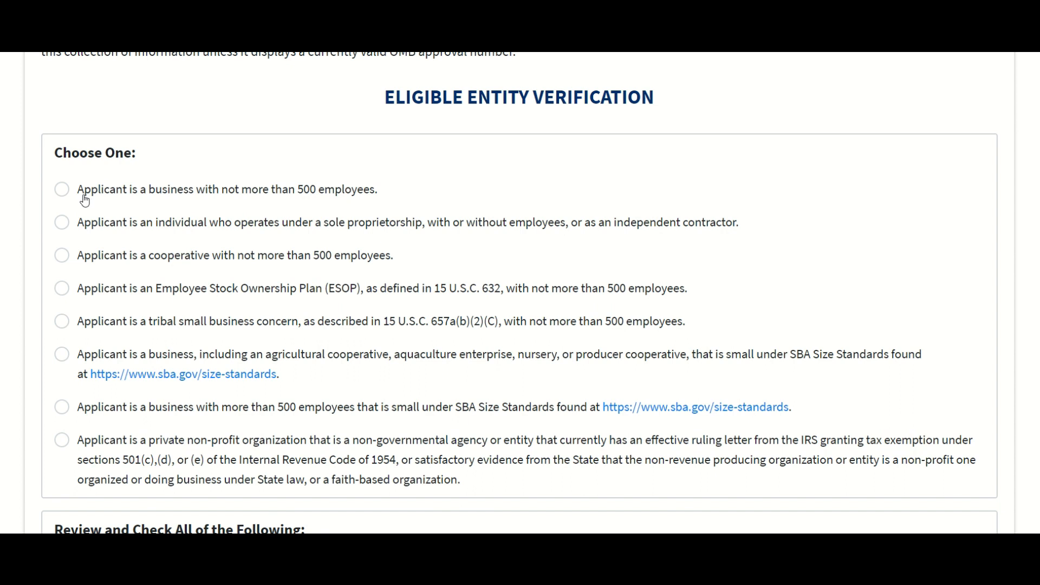
Step: Select the applicant type 'business with not more than 500 employees'
{"action": "left_click", "coordinate": [63, 192]}
{"action": "scroll", "coordinate": [242, 264], "scroll_direction": "down", "scroll_amount": 1}
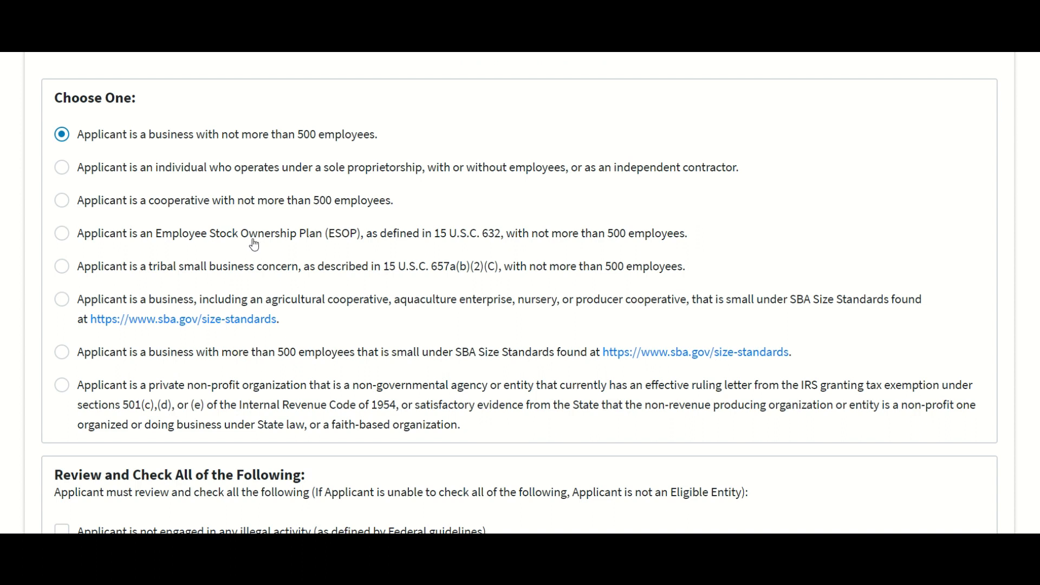
{"action": "scroll", "coordinate": [267, 244], "scroll_direction": "down", "scroll_amount": 1}
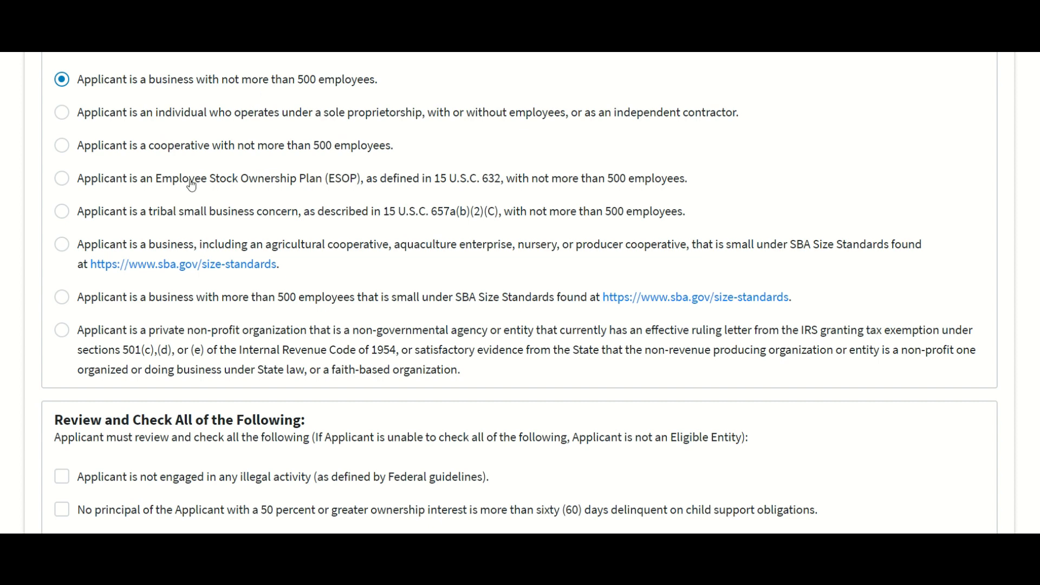
{"action": "scroll", "coordinate": [208, 250], "scroll_direction": "down", "scroll_amount": 2}
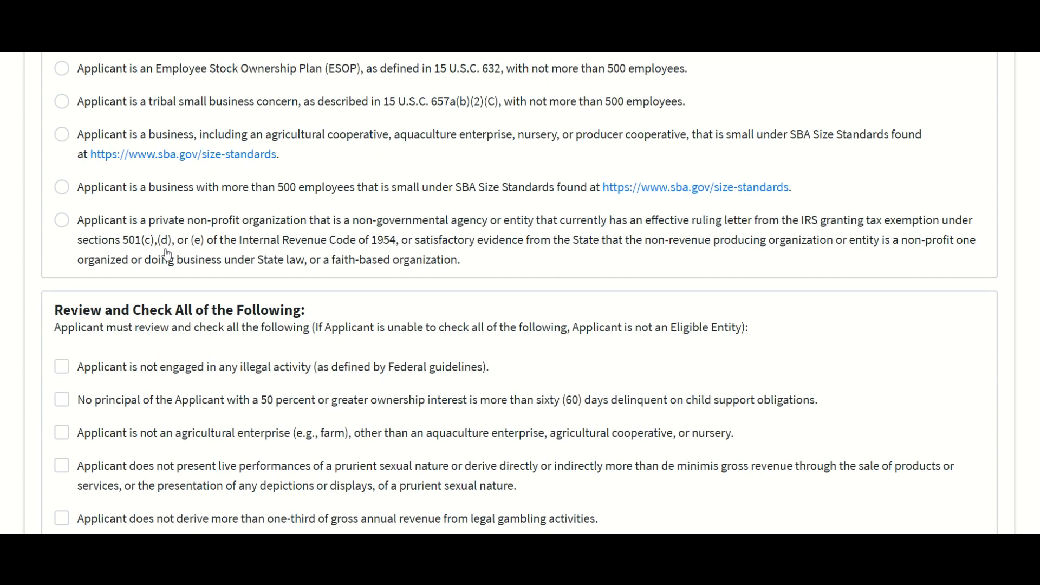
{"action": "scroll", "coordinate": [168, 254], "scroll_direction": "down", "scroll_amount": 2}
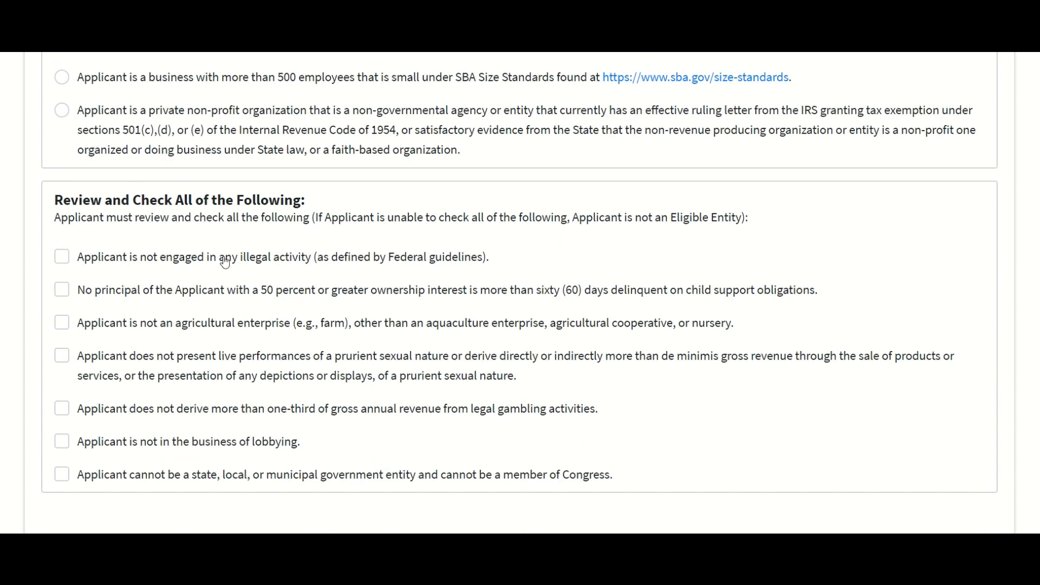
{"action": "scroll", "coordinate": [183, 271], "scroll_direction": "down", "scroll_amount": 1}
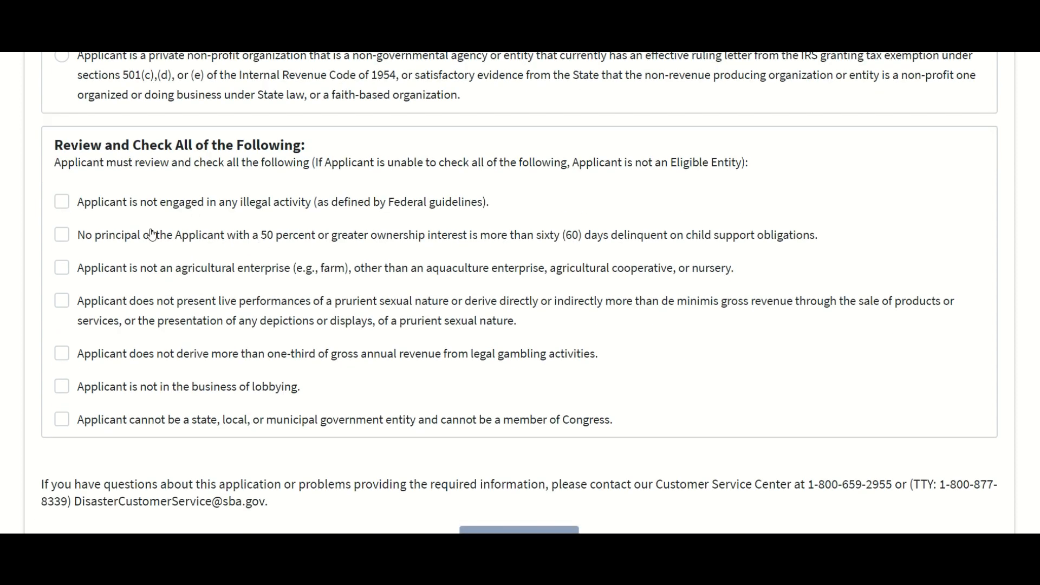
Step: Tick all seven eligibility certifications, from illegal activity to government entity, and continue to Business Information
{"action": "left_click", "coordinate": [62, 204]}
{"action": "left_click", "coordinate": [59, 240]}
{"action": "left_click", "coordinate": [64, 269]}
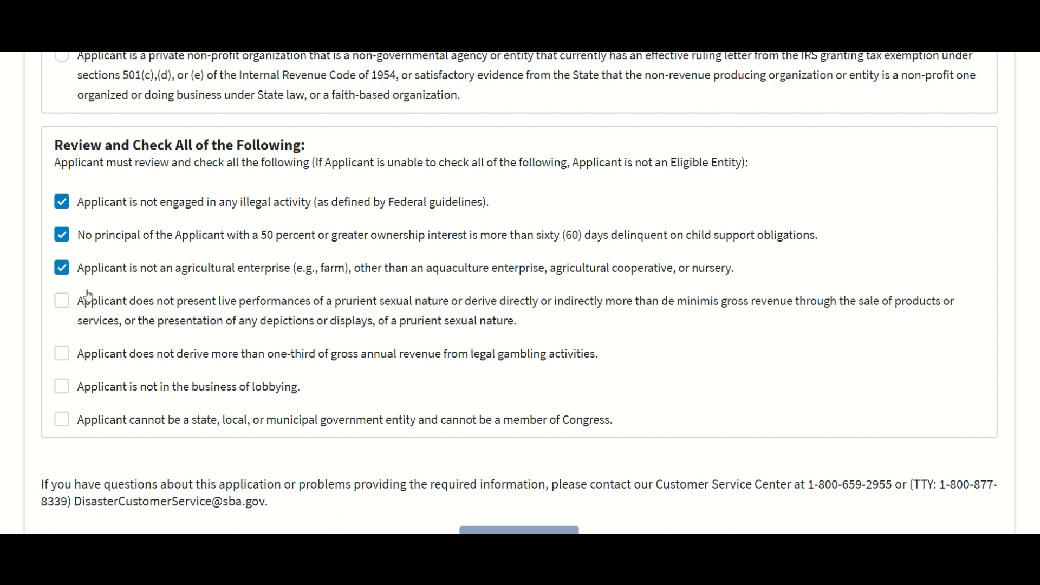
{"action": "left_click", "coordinate": [60, 304]}
{"action": "left_click", "coordinate": [63, 354]}
{"action": "left_click", "coordinate": [66, 390]}
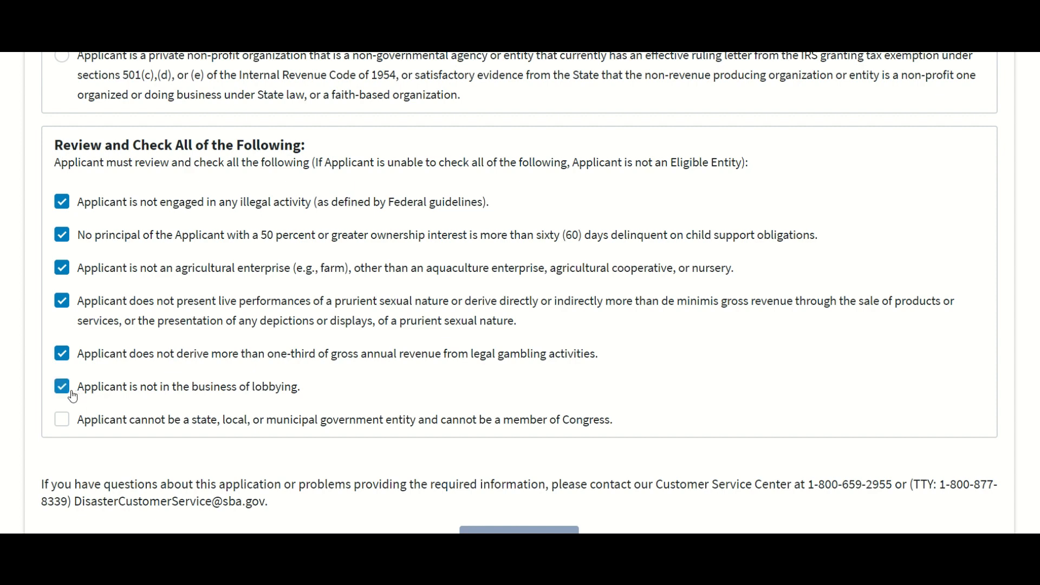
{"action": "scroll", "coordinate": [207, 385], "scroll_direction": "down", "scroll_amount": 1}
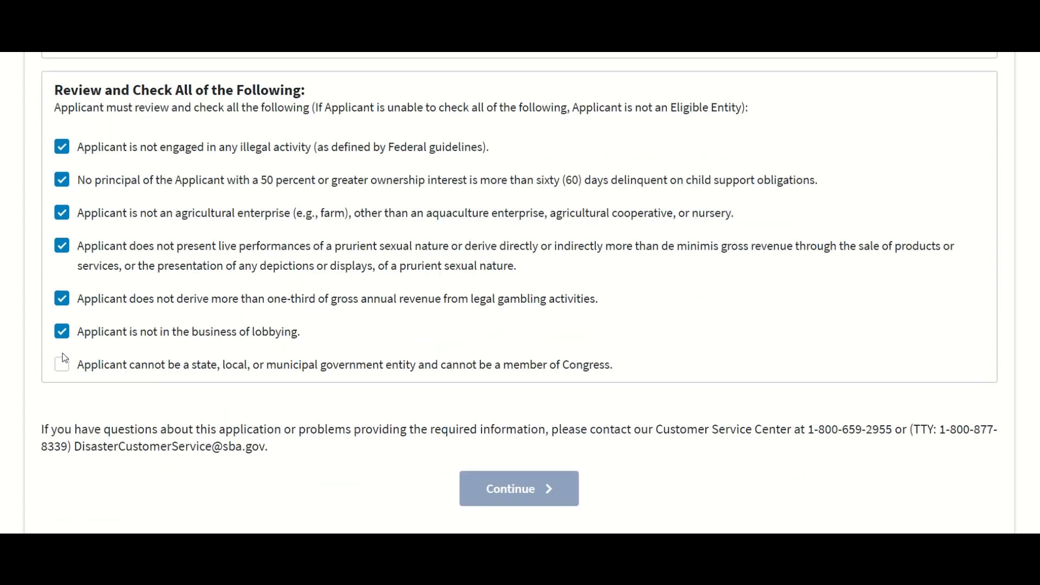
{"action": "left_click", "coordinate": [62, 369]}
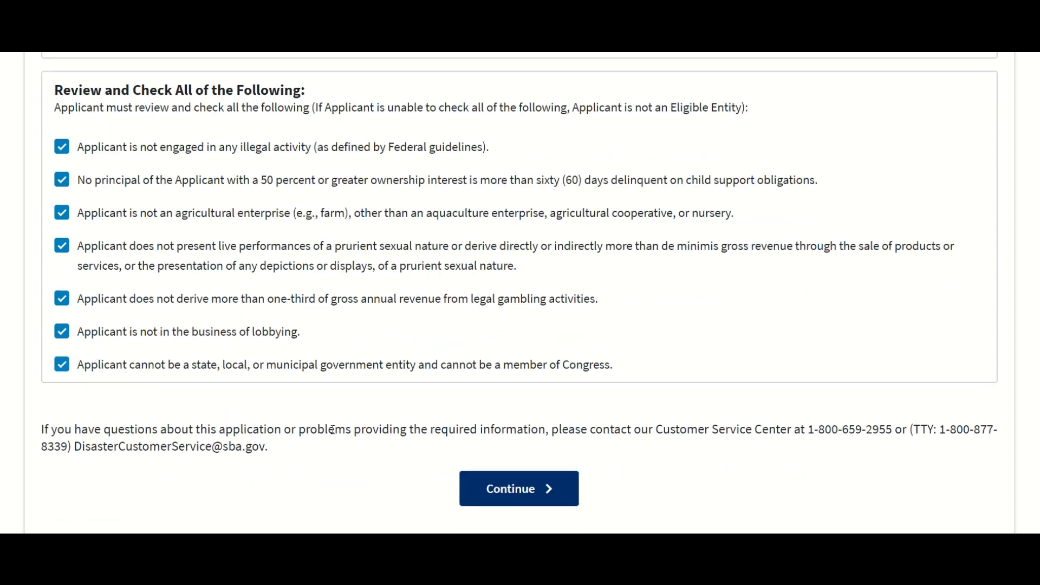
{"action": "left_click", "coordinate": [520, 490]}
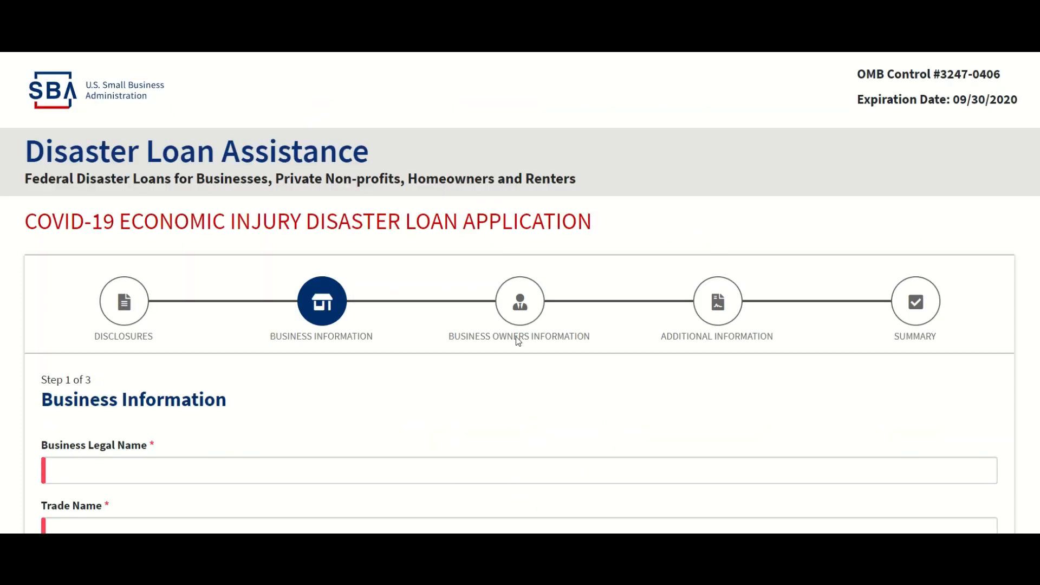
Step: Enter legal name 'Carelifornia', trade name 'Carelifornai' and the business EIN
{"action": "scroll", "coordinate": [516, 336], "scroll_direction": "down", "scroll_amount": 3}
{"action": "left_click", "coordinate": [209, 254]}
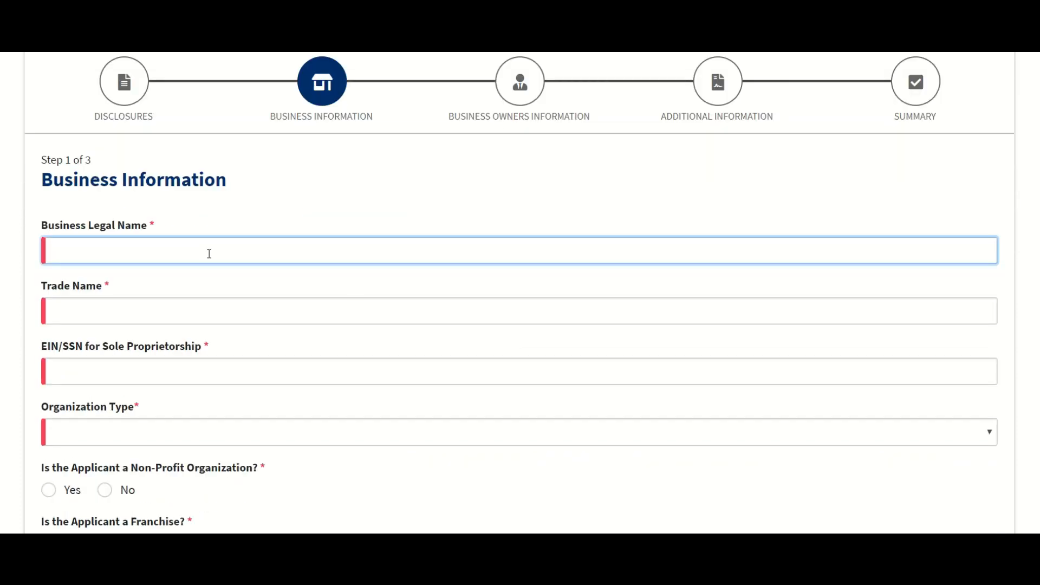
{"action": "type", "text": "Carelifornia"}
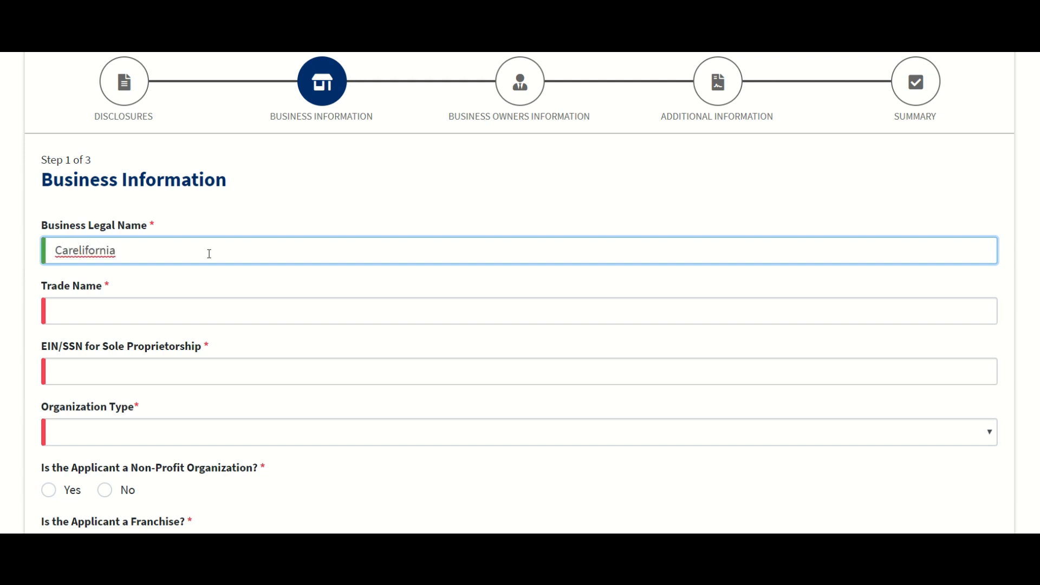
{"action": "key", "text": "Tab"}
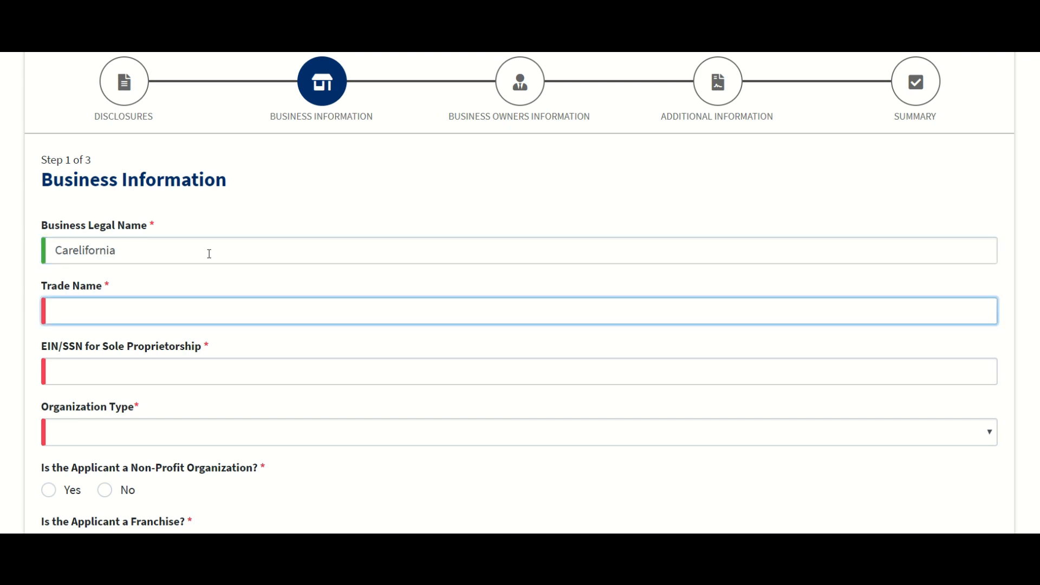
{"action": "type", "text": "Carelifornai"}
{"action": "key", "text": "Tab"}
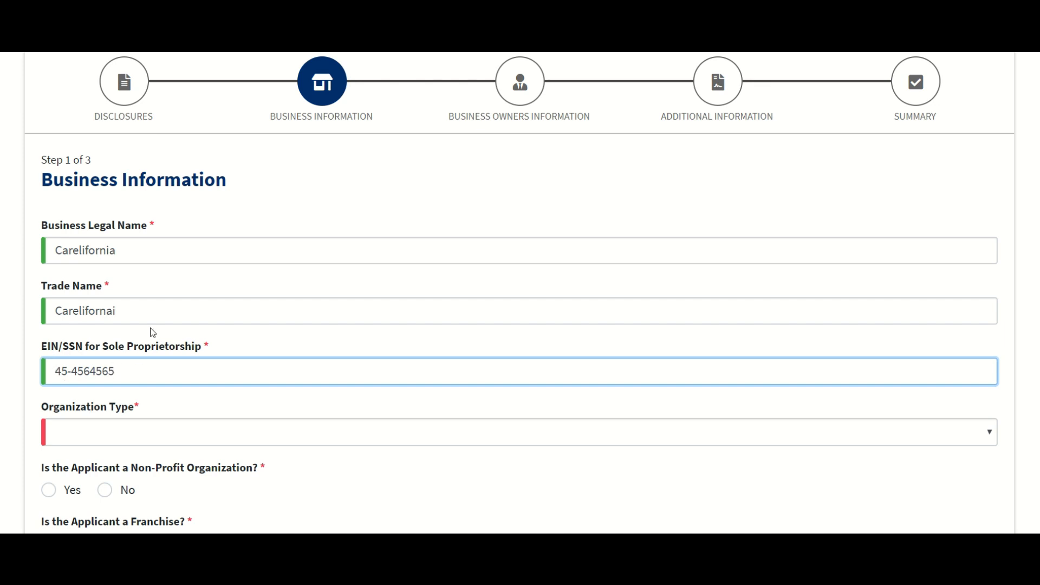
{"action": "scroll", "coordinate": [139, 332], "scroll_direction": "down", "scroll_amount": 2}
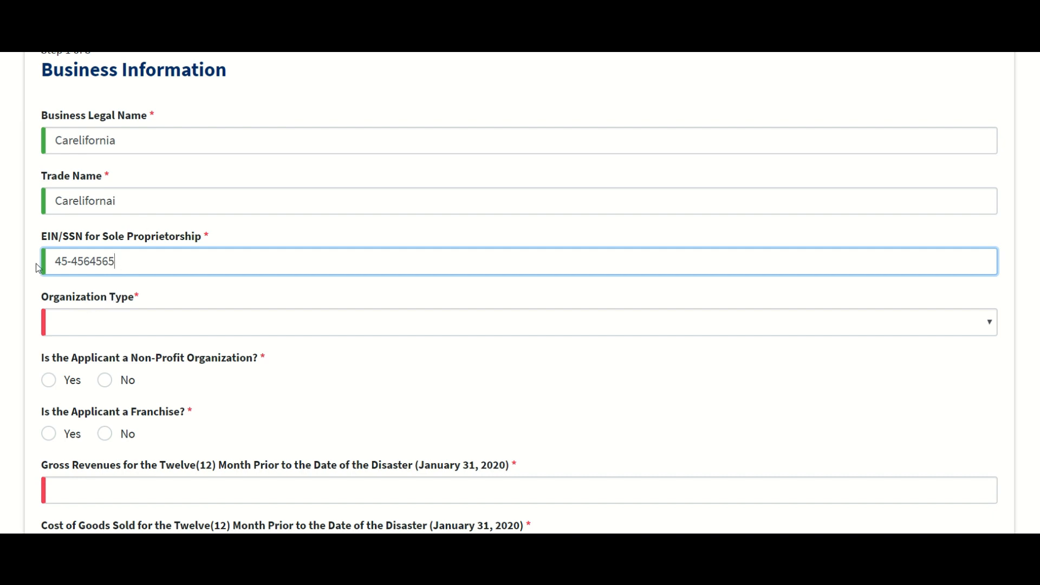
{"action": "scroll", "coordinate": [230, 242], "scroll_direction": "down", "scroll_amount": 1}
Step: Set organization type to Limited Liability Company and answer No to non-profit and franchise
{"action": "left_click", "coordinate": [111, 271]}
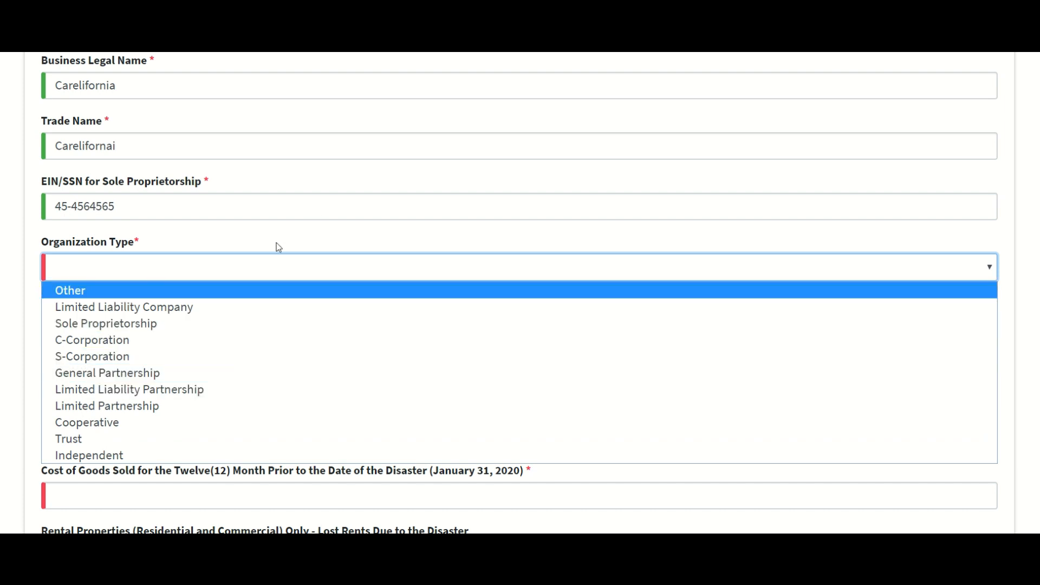
{"action": "left_click", "coordinate": [176, 307]}
{"action": "scroll", "coordinate": [175, 307], "scroll_direction": "down", "scroll_amount": 1}
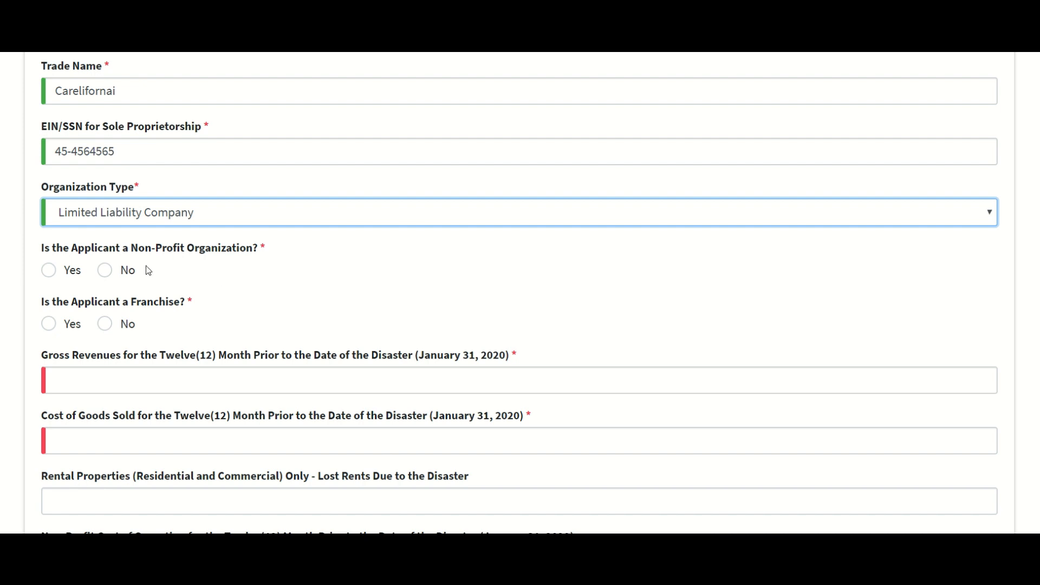
{"action": "scroll", "coordinate": [130, 243], "scroll_direction": "down", "scroll_amount": 1}
{"action": "left_click", "coordinate": [102, 216]}
{"action": "scroll", "coordinate": [100, 217], "scroll_direction": "down", "scroll_amount": 1}
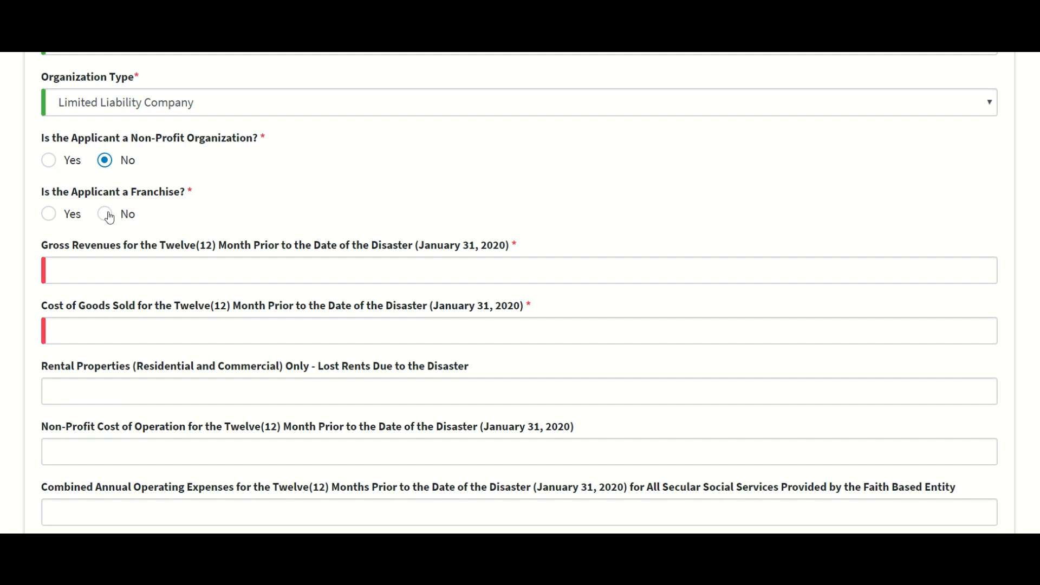
{"action": "left_click", "coordinate": [105, 216]}
{"action": "left_click", "coordinate": [93, 271]}
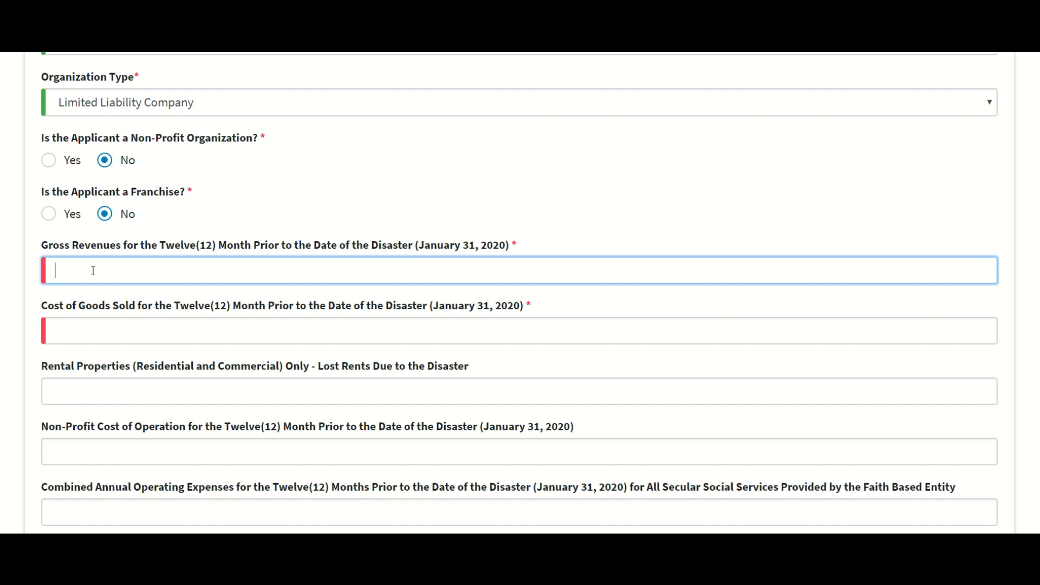
Step: Enter $50,000 as gross revenues, trimming the extra zero from 500,000
{"action": "type", "text": "500,000"}
{"action": "left_click", "coordinate": [104, 295]}
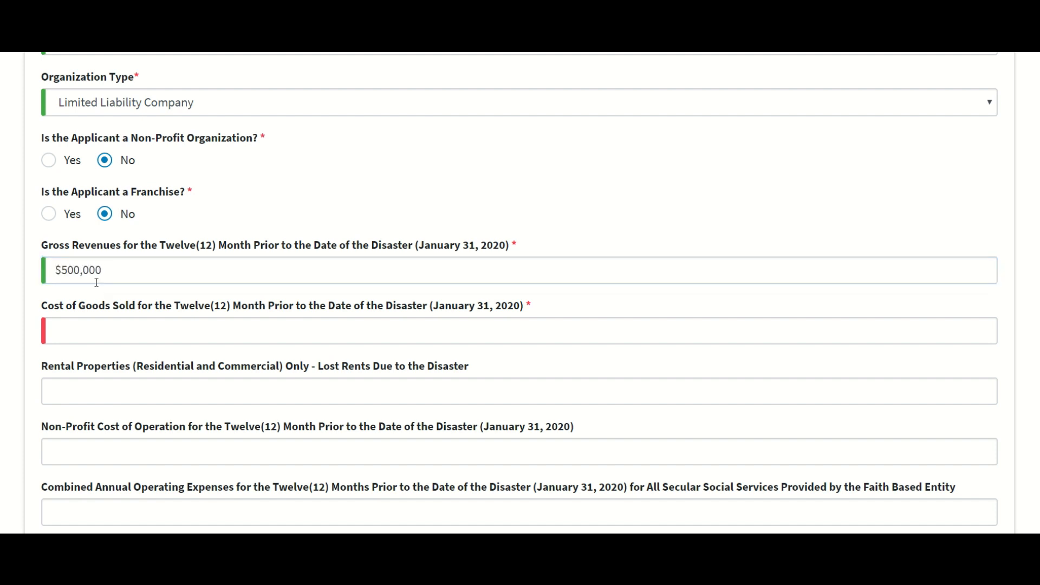
{"action": "left_click", "coordinate": [107, 273]}
{"action": "key", "text": "BackSpace"}
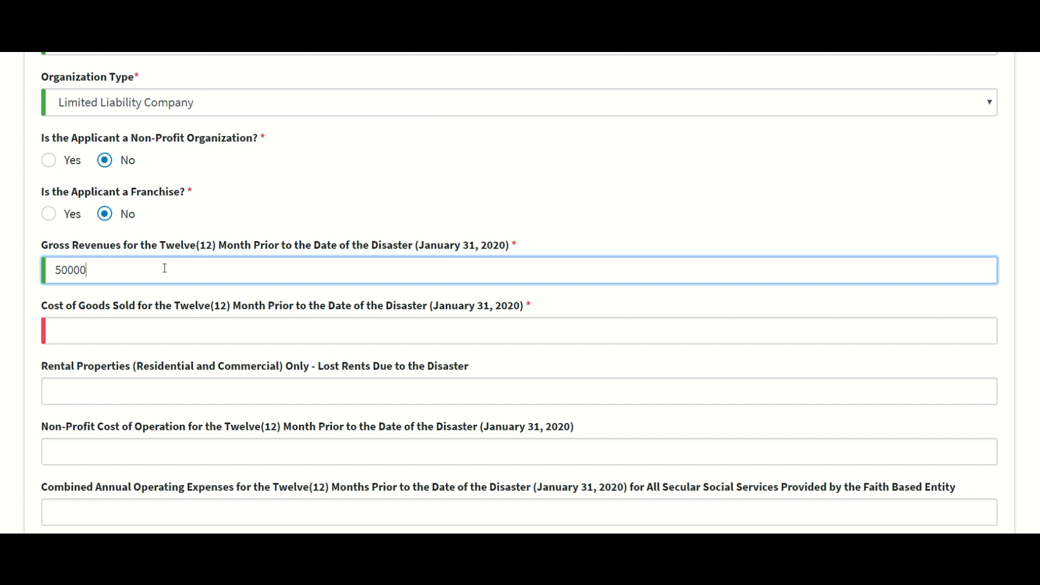
{"action": "left_click", "coordinate": [90, 343]}
{"action": "scroll", "coordinate": [162, 323], "scroll_direction": "down", "scroll_amount": 2}
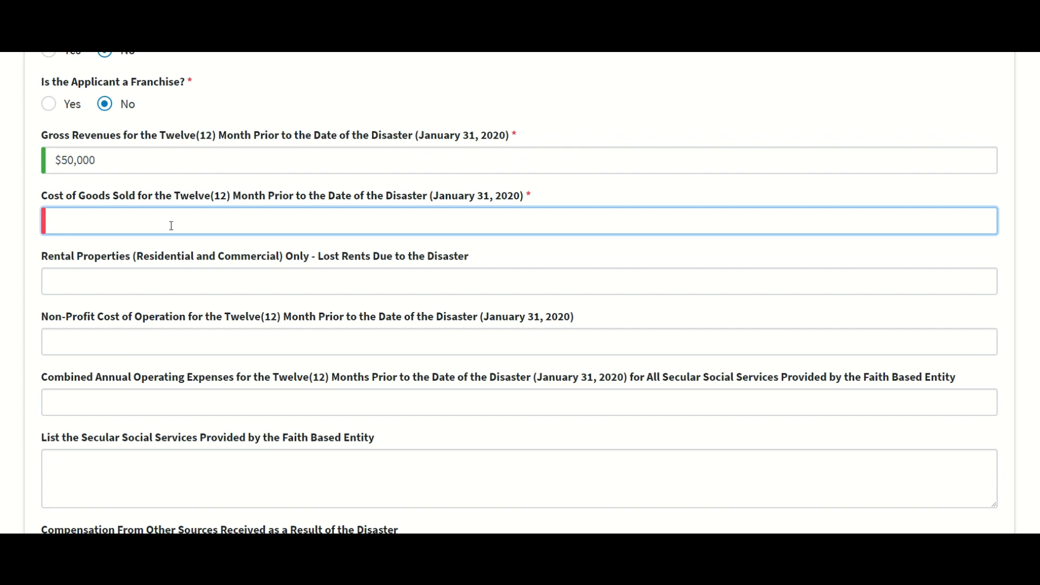
{"action": "scroll", "coordinate": [157, 222], "scroll_direction": "down", "scroll_amount": 1}
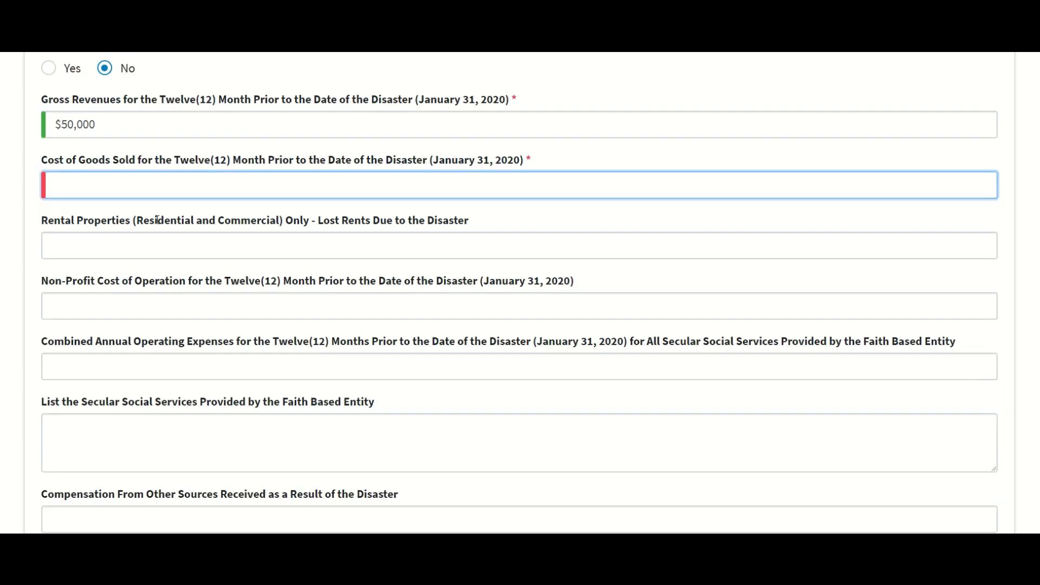
{"action": "left_click", "coordinate": [140, 227]}
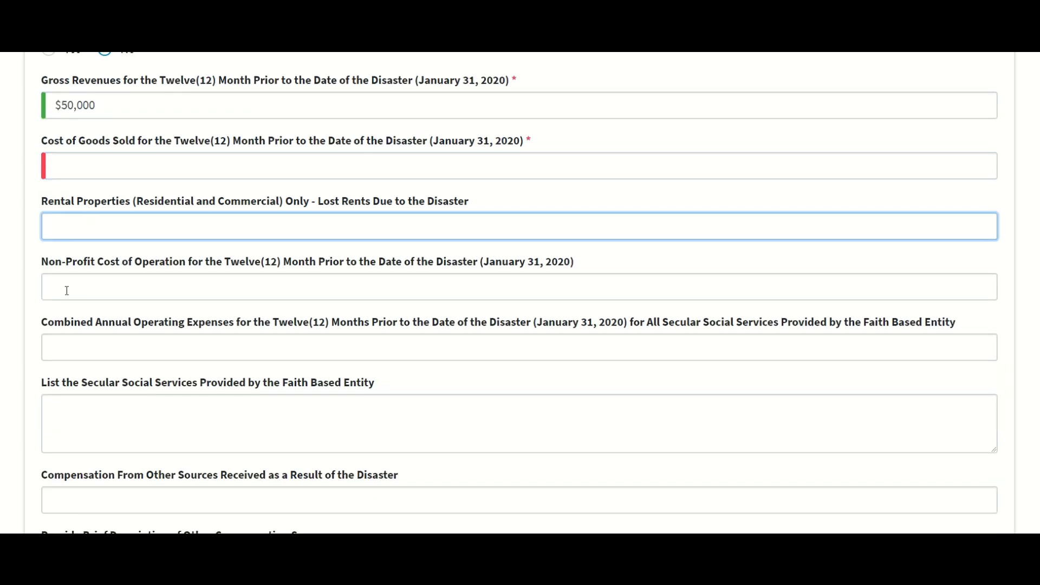
{"action": "scroll", "coordinate": [87, 309], "scroll_direction": "down", "scroll_amount": 1}
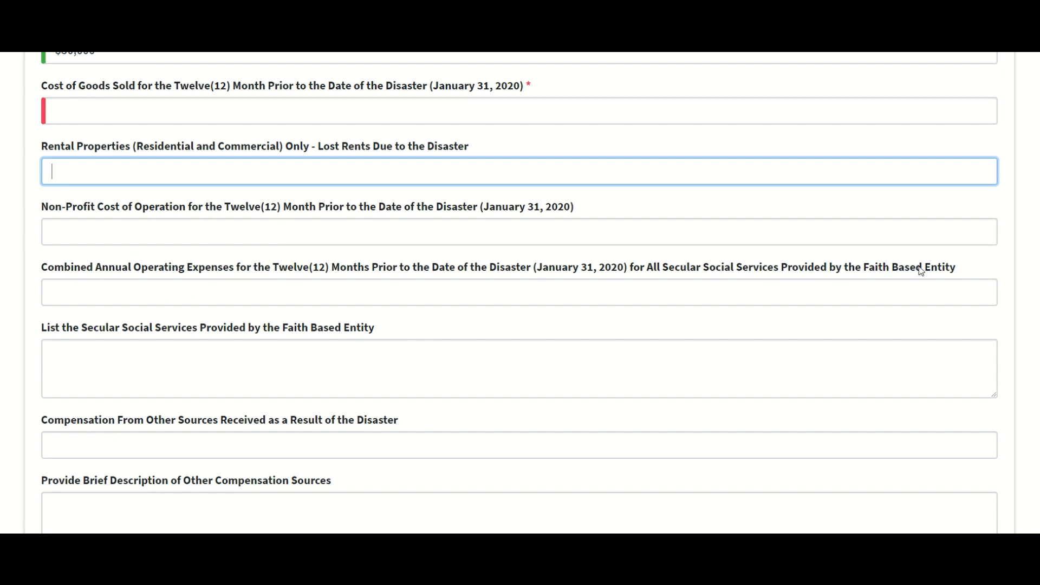
{"action": "scroll", "coordinate": [323, 262], "scroll_direction": "down", "scroll_amount": 1}
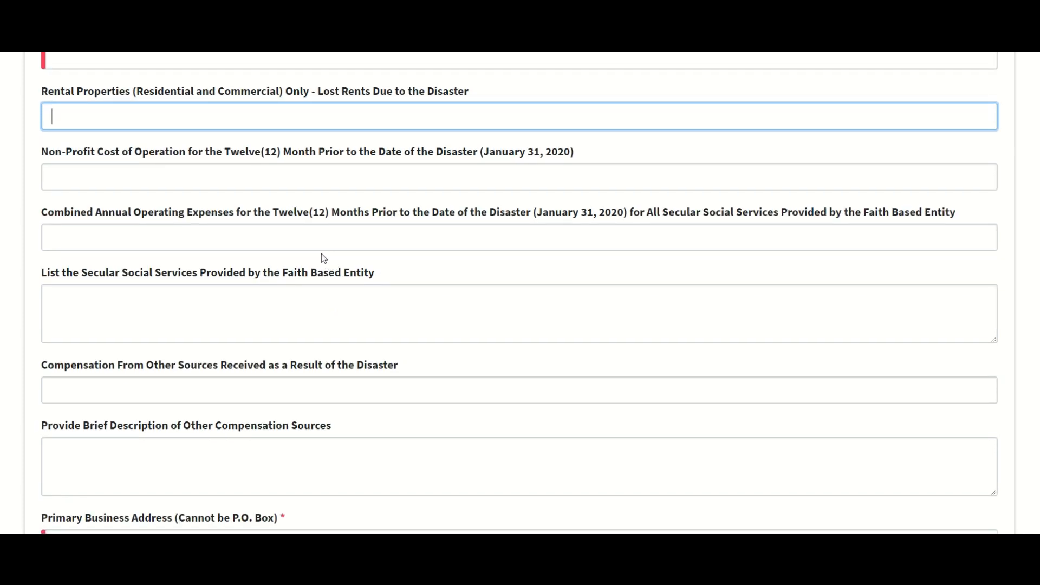
{"action": "scroll", "coordinate": [208, 274], "scroll_direction": "down", "scroll_amount": 2}
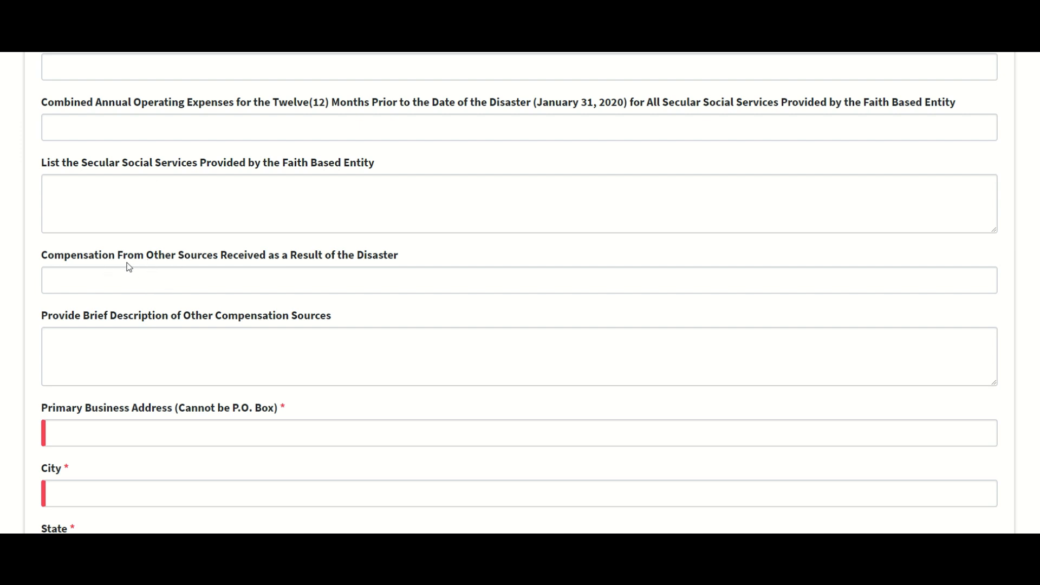
{"action": "scroll", "coordinate": [179, 273], "scroll_direction": "down", "scroll_amount": 1}
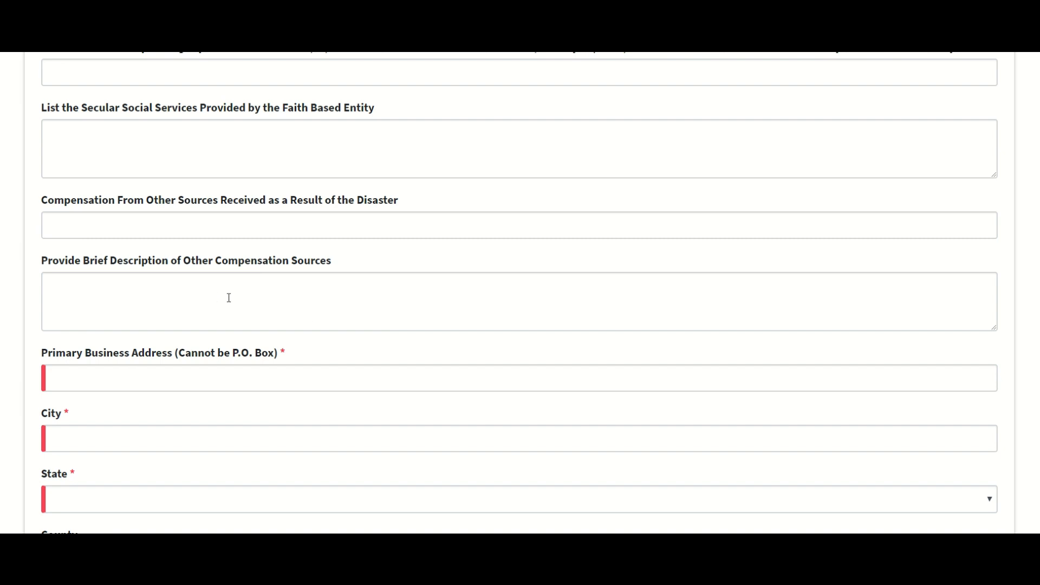
{"action": "scroll", "coordinate": [229, 298], "scroll_direction": "down", "scroll_amount": 2}
{"action": "left_click", "coordinate": [180, 274]}
{"action": "type", "text": "750"}
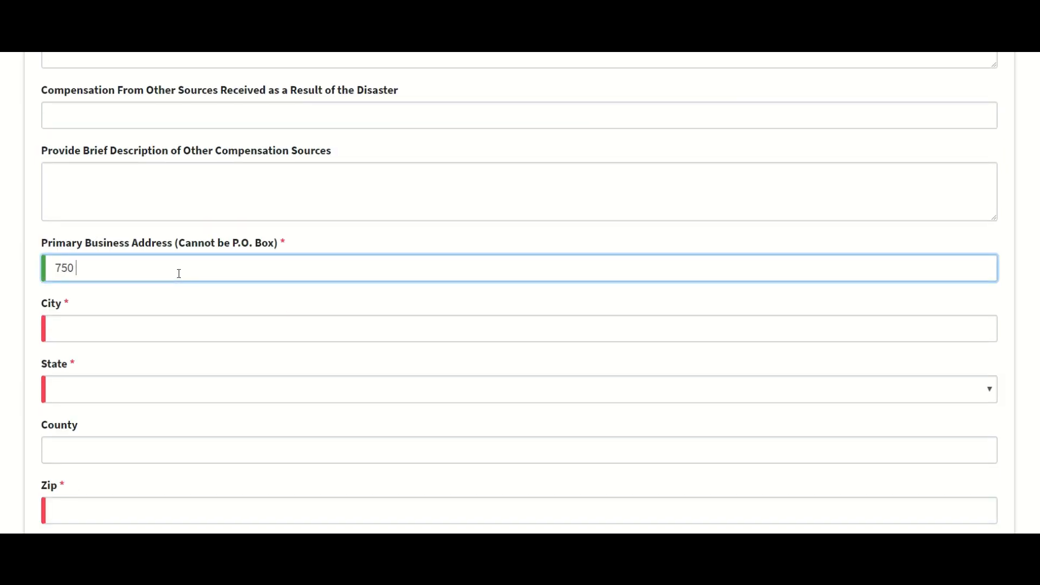
{"action": "type", "text": " Carelifornia way"}
Step: Enter city Carelifornia, state California and county Carelifornia County
{"action": "key", "text": "Tab"}
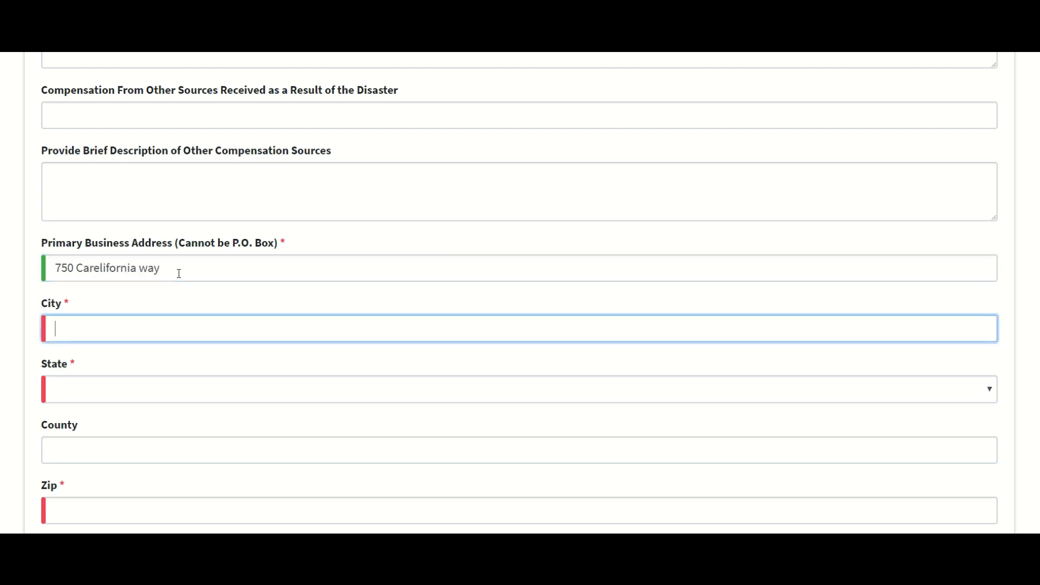
{"action": "type", "text": "Carlifo"}
{"action": "key", "text": "BackSpace"}
{"action": "key", "text": "BackSpace"}
{"action": "key", "text": "BackSpace"}
{"action": "type", "text": "elifornia"}
{"action": "key", "text": "Tab"}
{"action": "key", "text": "c"}
{"action": "key", "text": "Tab"}
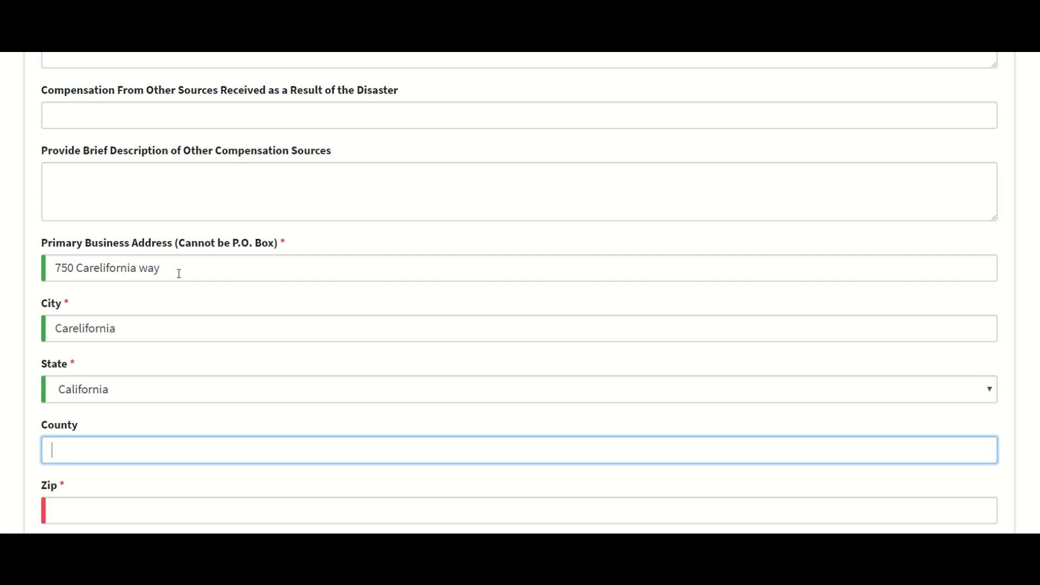
{"action": "type", "text": "Carelifonria"}
{"action": "key", "text": "BackSpace"}
{"action": "key", "text": "BackSpace"}
{"action": "key", "text": "BackSpace"}
{"action": "key", "text": "BackSpace"}
{"action": "key", "text": "BackSpace"}
{"action": "type", "text": "rnia County"}
Step: Enter zip code 90001 and the business phone number
{"action": "scroll", "coordinate": [180, 273], "scroll_direction": "down", "scroll_amount": 6}
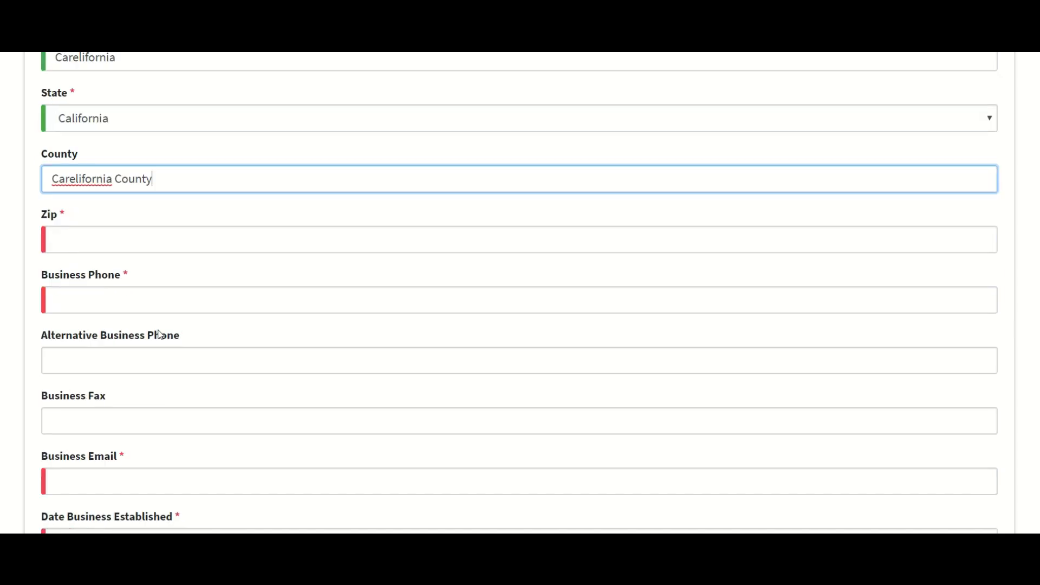
{"action": "left_click", "coordinate": [110, 181]}
{"action": "type", "text": "90001"}
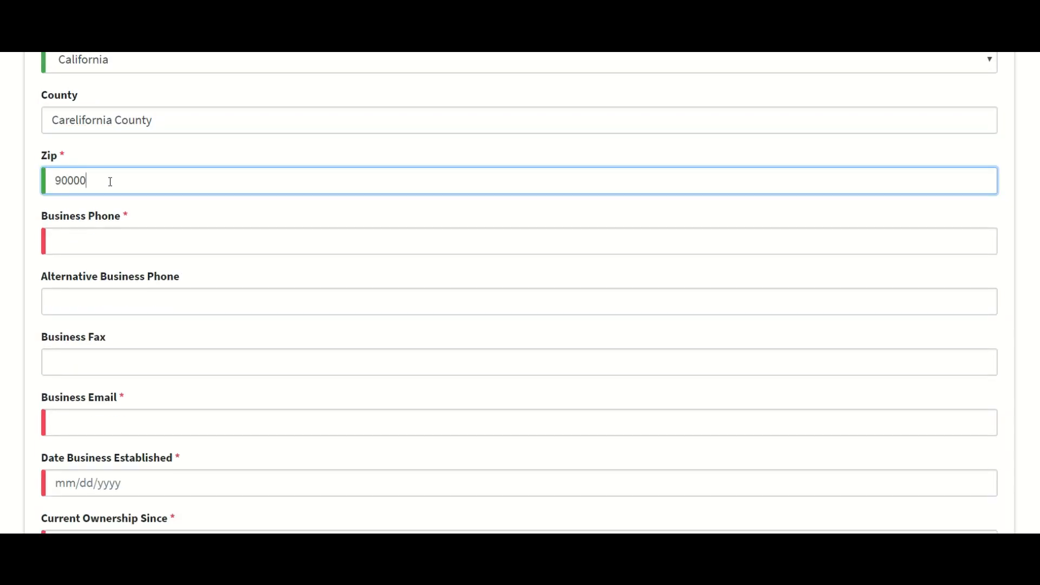
{"action": "left_click", "coordinate": [129, 238]}
{"action": "type", "text": "8574"}
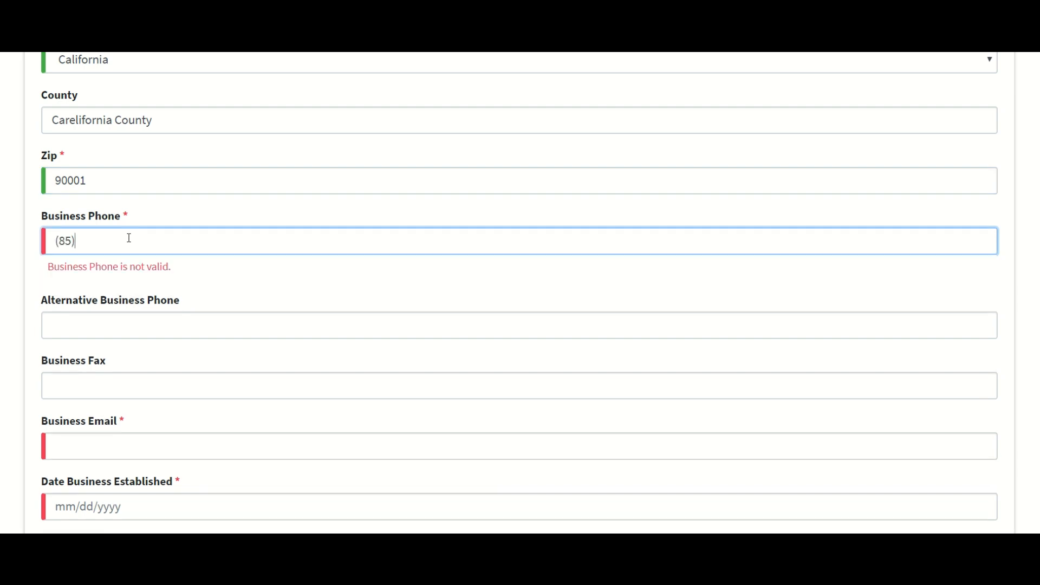
{"action": "key", "text": "BackSpace"}
{"action": "key", "text": "BackSpace"}
{"action": "key", "text": "BackSpace"}
{"action": "key", "text": "BackSpace"}
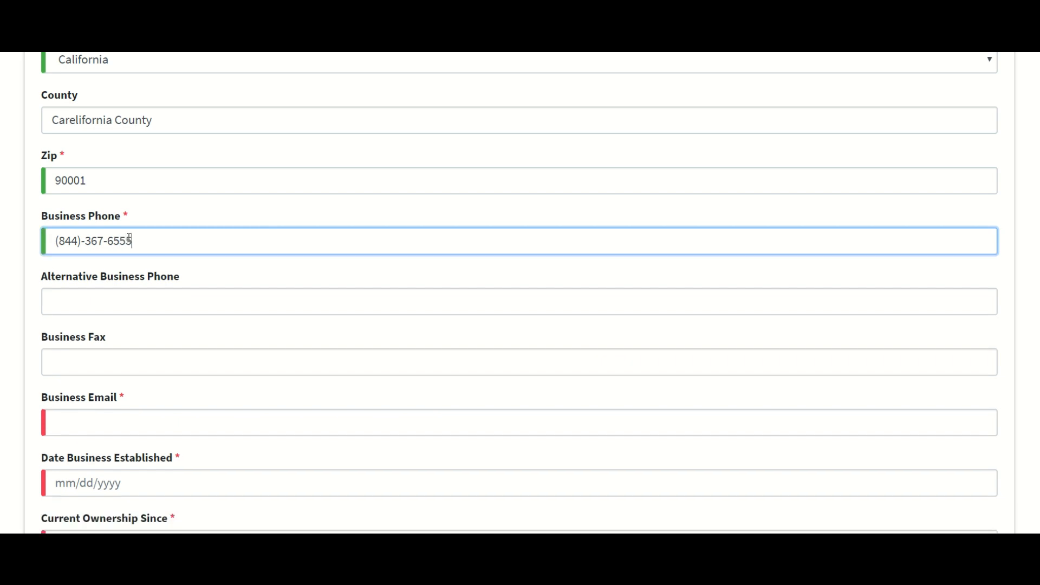
{"action": "left_click", "coordinate": [93, 299]}
{"action": "scroll", "coordinate": [93, 299], "scroll_direction": "down", "scroll_amount": 4}
{"action": "left_click", "coordinate": [86, 212]}
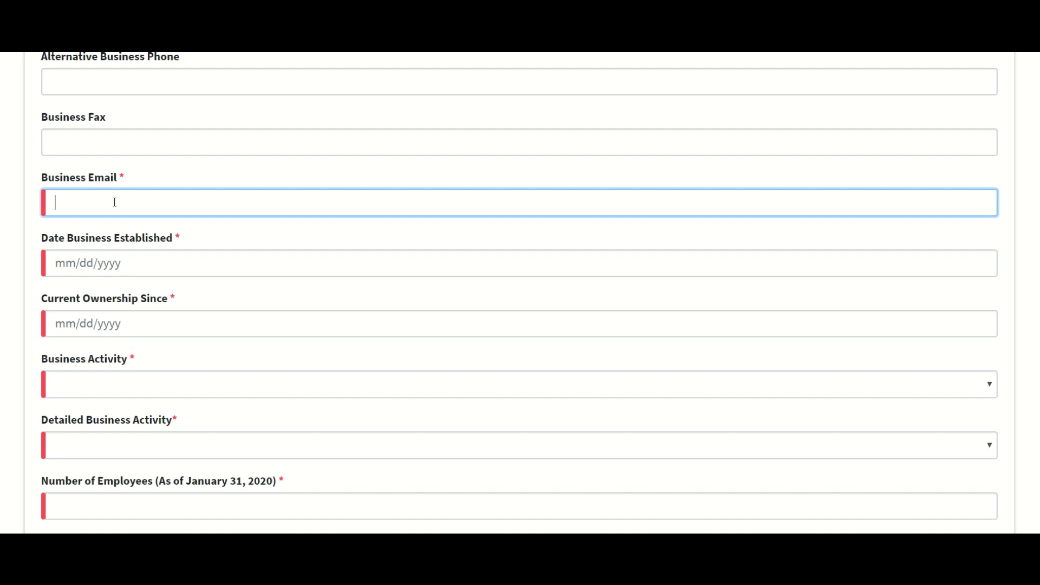
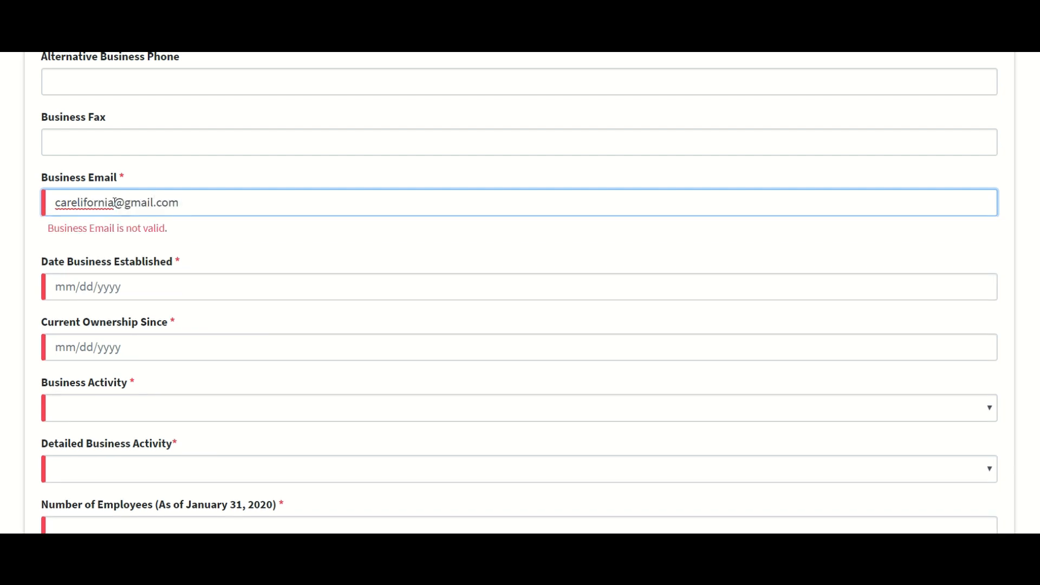
Step: Replace the invalid business email with a valid email address
{"action": "triple_click", "coordinate": [104, 202]}
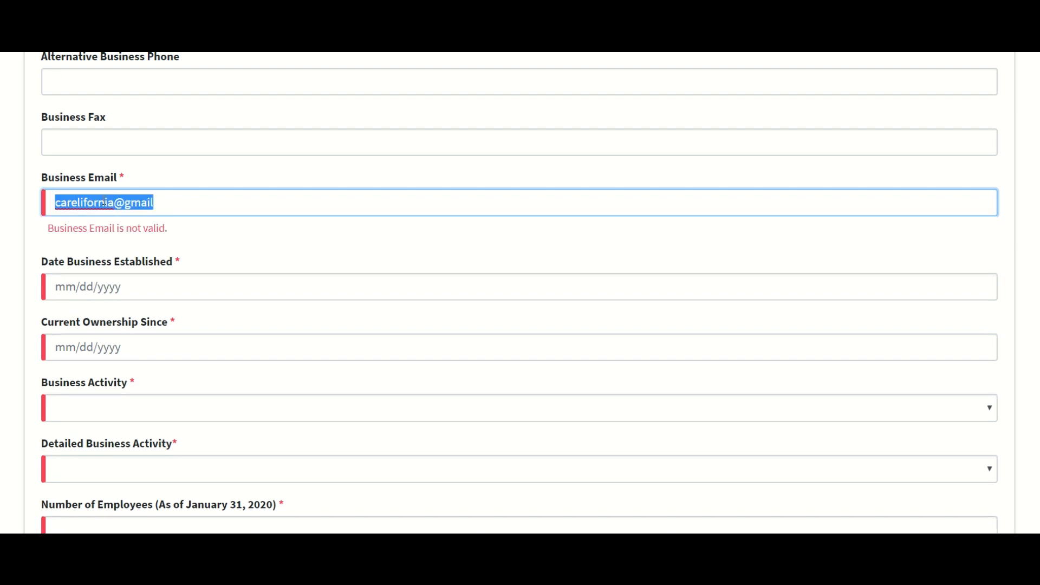
{"action": "type", "text": "ha"}
{"action": "key", "text": "BackSpace"}
{"action": "key", "text": "BackSpace"}
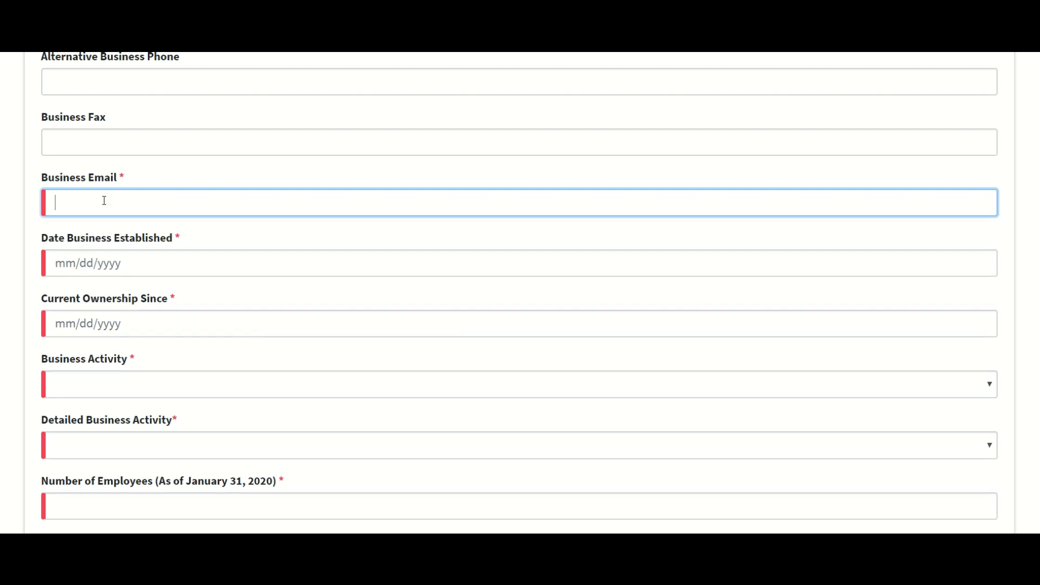
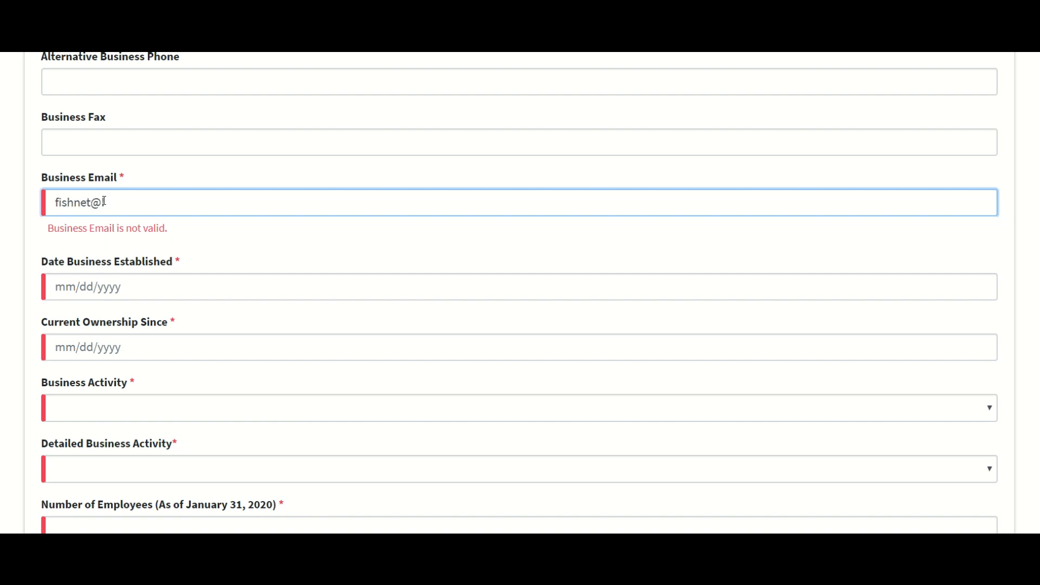
{"action": "key", "text": "Tab"}
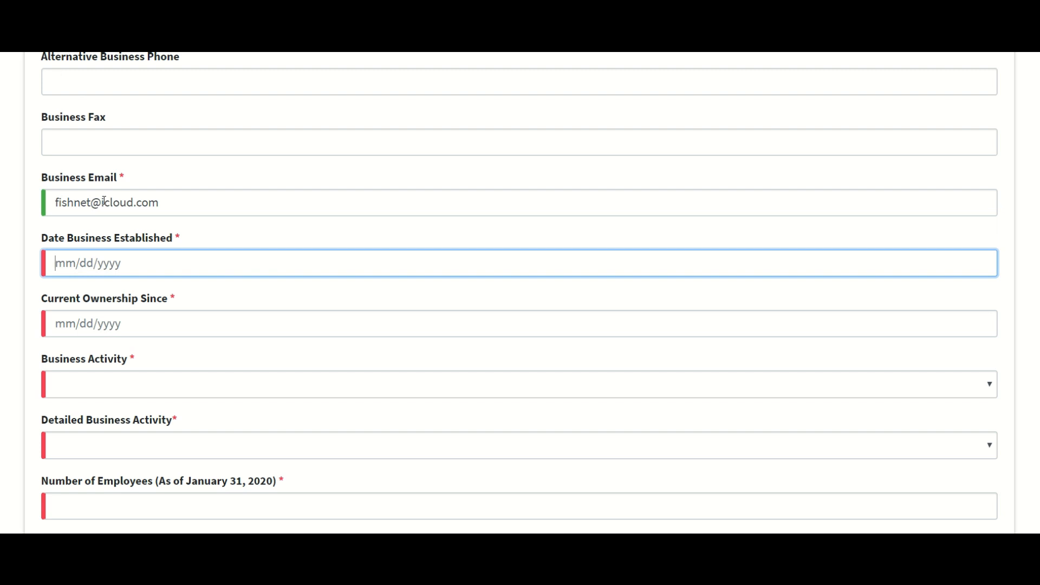
Step: Fill in the establishment dates, entering 01/01/2014 for Current Ownership Since
{"action": "type", "text": "01/10"}
{"action": "key", "text": "BackSpace"}
{"action": "key", "text": "BackSpace"}
{"action": "key", "text": "BackSpace"}
{"action": "type", "text": "/12/014"}
{"action": "key", "text": "Tab"}
{"action": "type", "text": "01/01/2014"}
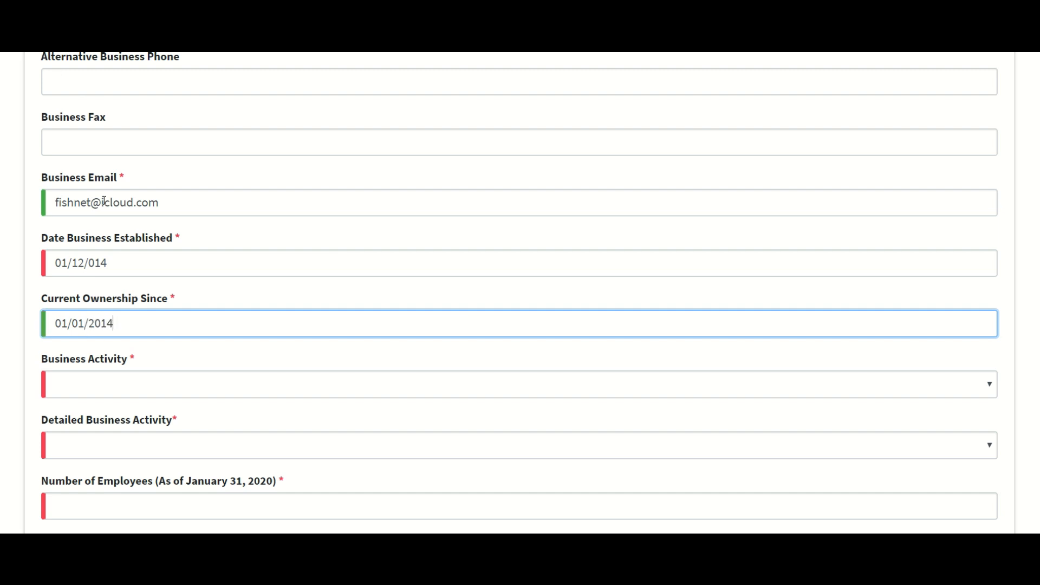
Step: Correct Date Business Established to read 01/01/2014
{"action": "left_click", "coordinate": [77, 263]}
{"action": "double_click", "coordinate": [78, 264]}
{"action": "type", "text": "01"}
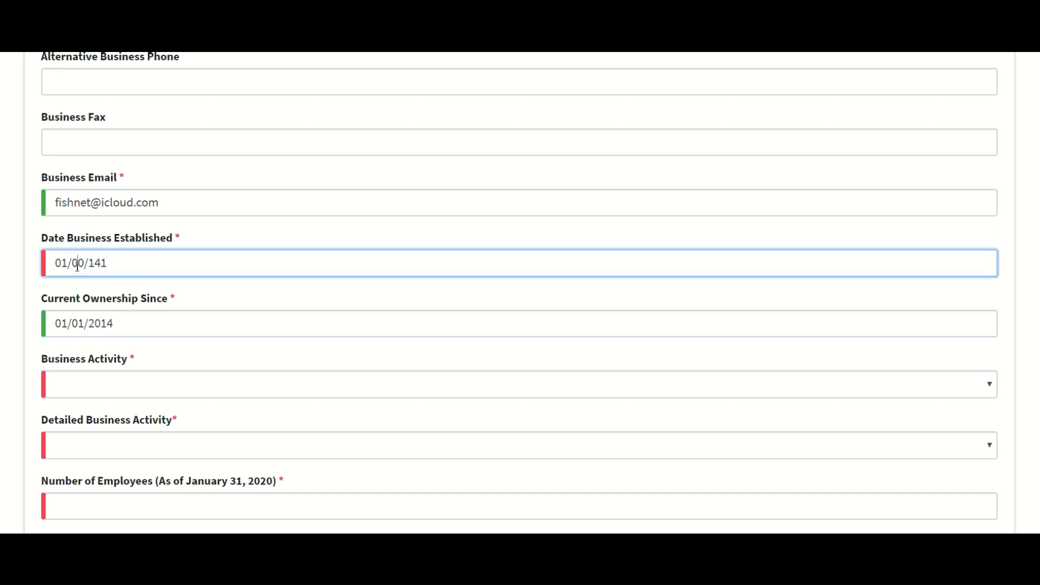
{"action": "key", "text": "BackSpace"}
{"action": "key", "text": "BackSpace"}
{"action": "key", "text": "BackSpace"}
{"action": "key", "text": "BackSpace"}
{"action": "key", "text": "BackSpace"}
{"action": "key", "text": "BackSpace"}
{"action": "key", "text": "BackSpace"}
{"action": "type", "text": "1"}
{"action": "type", "text": "2"}
{"action": "key", "text": "BackSpace"}
{"action": "key", "text": "BackSpace"}
{"action": "key", "text": "BackSpace"}
{"action": "type", "text": "/11"}
{"action": "key", "text": "BackSpace"}
{"action": "key", "text": "BackSpace"}
{"action": "key", "text": "BackSpace"}
{"action": "type", "text": "/1"}
{"action": "key", "text": "BackSpace"}
{"action": "key", "text": "BackSpace"}
{"action": "key", "text": "BackSpace"}
{"action": "type", "text": "0/1"}
{"action": "key", "text": "BackSpace"}
{"action": "key", "text": "BackSpace"}
{"action": "key", "text": "BackSpace"}
{"action": "key", "text": "BackSpace"}
{"action": "type", "text": "01/01/2014"}
Step: Set business activity to Insurance, with Insurance Agent/Broker as the detailed activity
{"action": "scroll", "coordinate": [77, 266], "scroll_direction": "down", "scroll_amount": 2}
{"action": "left_click", "coordinate": [130, 276]}
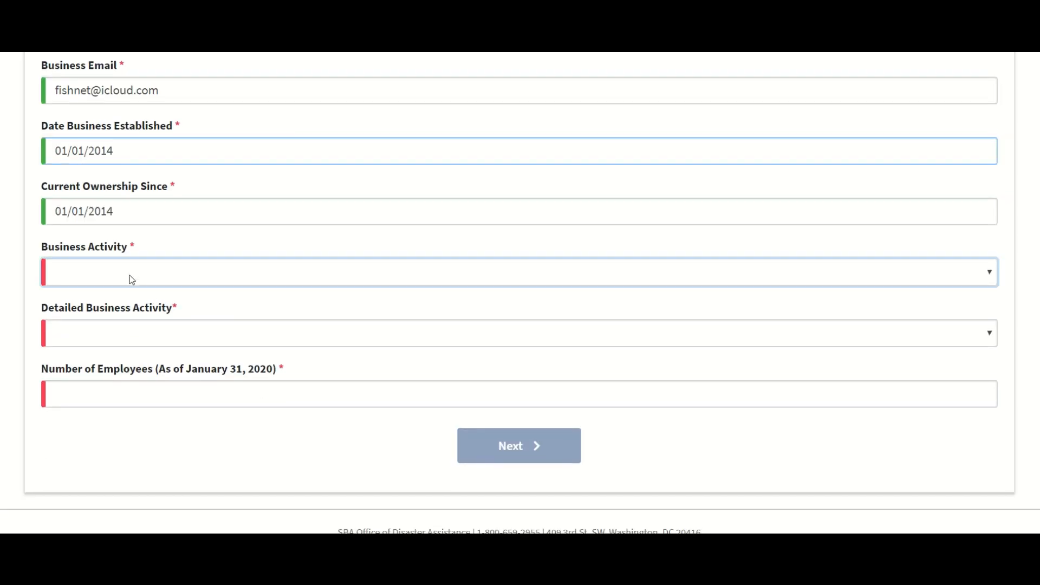
{"action": "left_click", "coordinate": [888, 276]}
{"action": "scroll", "coordinate": [326, 347], "scroll_direction": "down", "scroll_amount": 3}
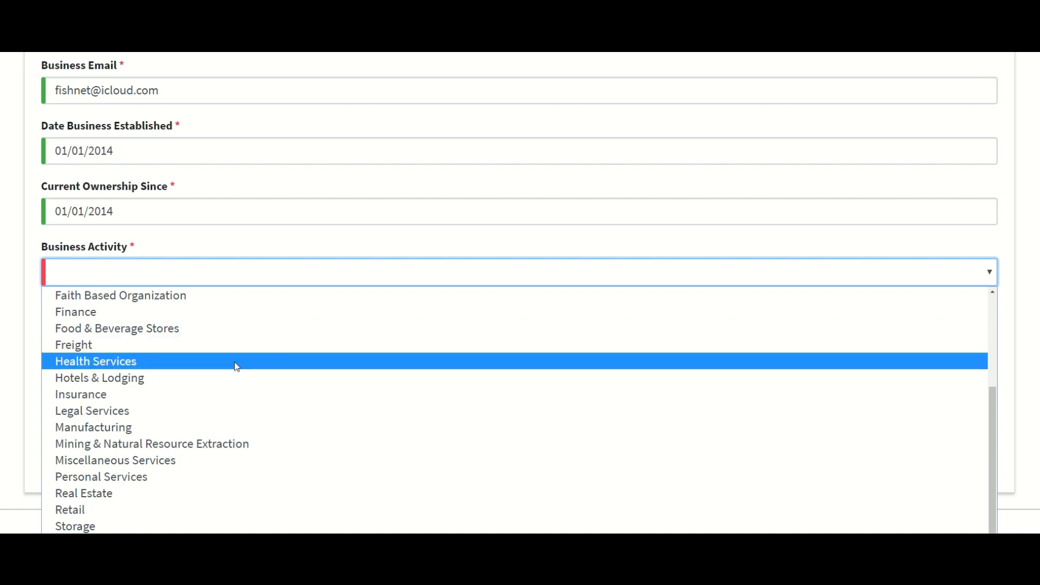
{"action": "left_click", "coordinate": [145, 399]}
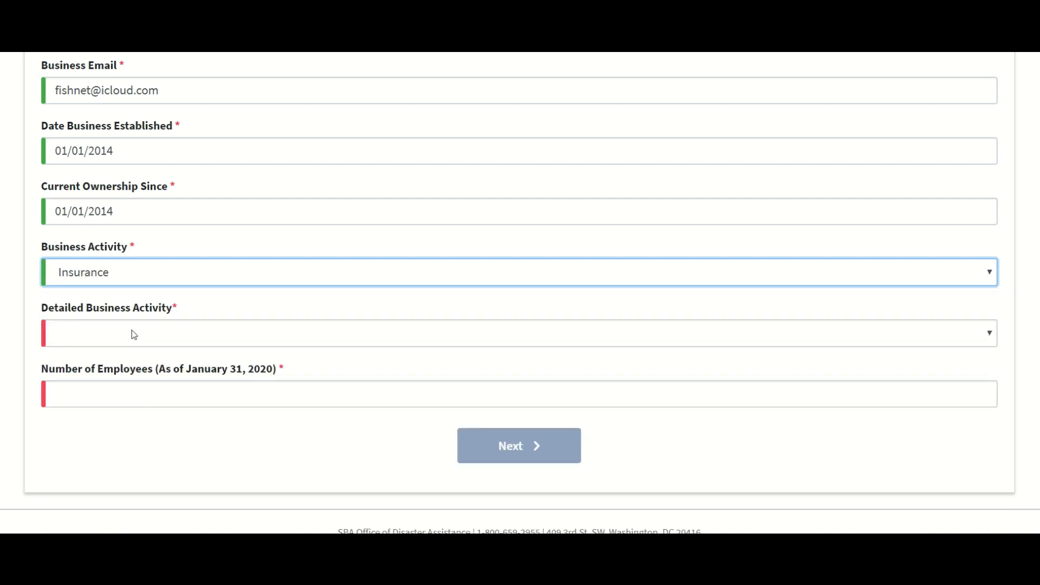
{"action": "left_click", "coordinate": [160, 332]}
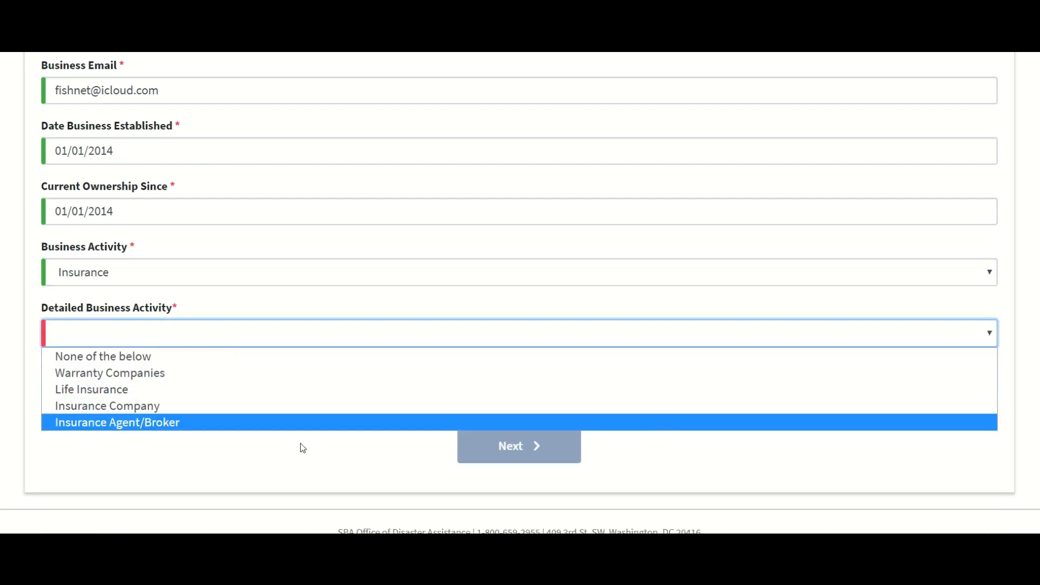
{"action": "left_click", "coordinate": [244, 424]}
Step: Enter 10 employees and $0 cost of goods sold
{"action": "left_click", "coordinate": [162, 403]}
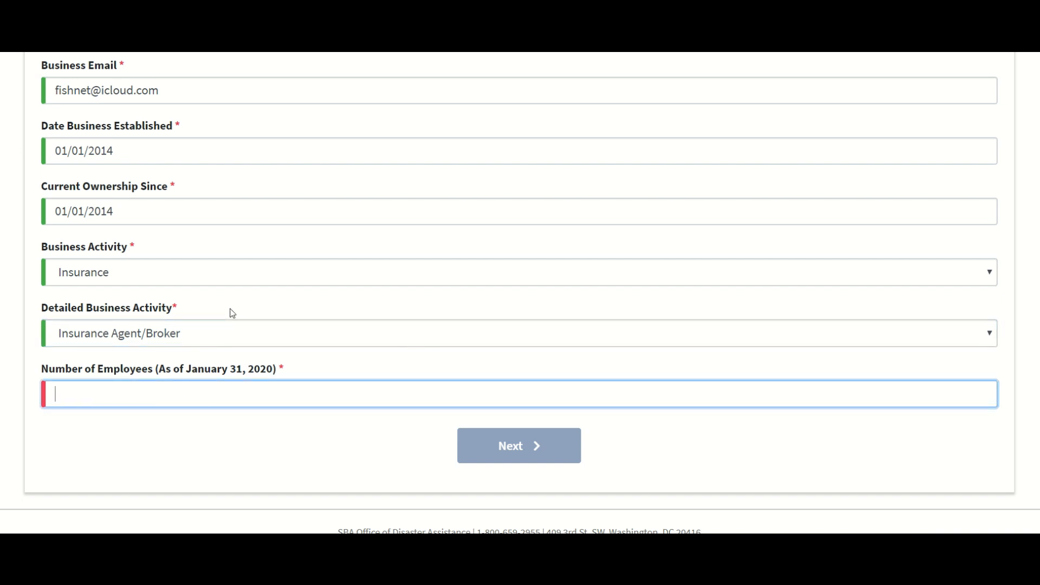
{"action": "type", "text": "10"}
{"action": "scroll", "coordinate": [330, 349], "scroll_direction": "up", "scroll_amount": 15}
{"action": "scroll", "coordinate": [332, 352], "scroll_direction": "up", "scroll_amount": 9}
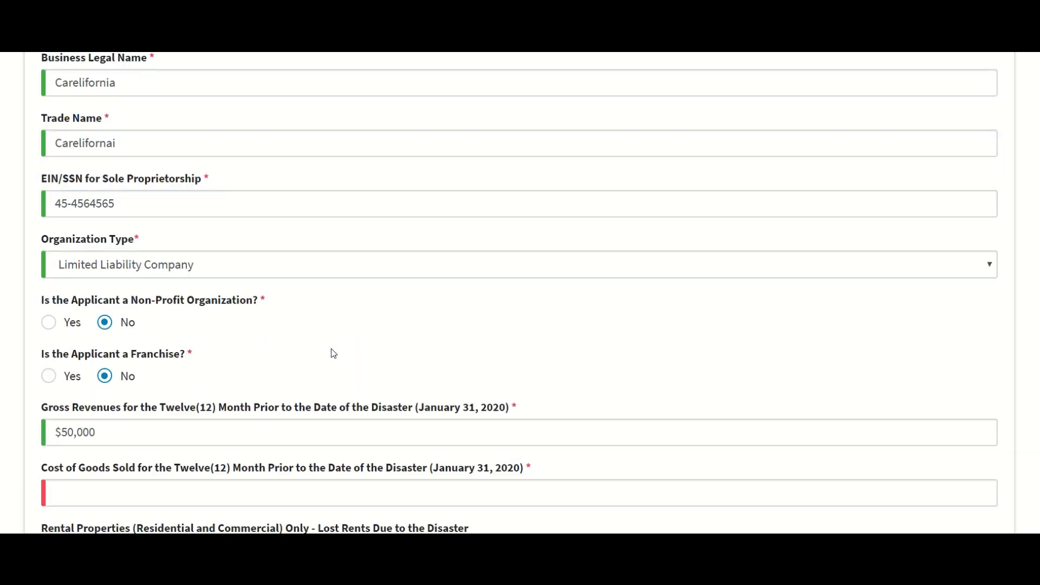
{"action": "scroll", "coordinate": [330, 352], "scroll_direction": "down", "scroll_amount": 2}
{"action": "left_click", "coordinate": [172, 380]}
{"action": "type", "text": "0"}
{"action": "scroll", "coordinate": [320, 304], "scroll_direction": "down", "scroll_amount": 8}
{"action": "scroll", "coordinate": [320, 304], "scroll_direction": "down", "scroll_amount": 3}
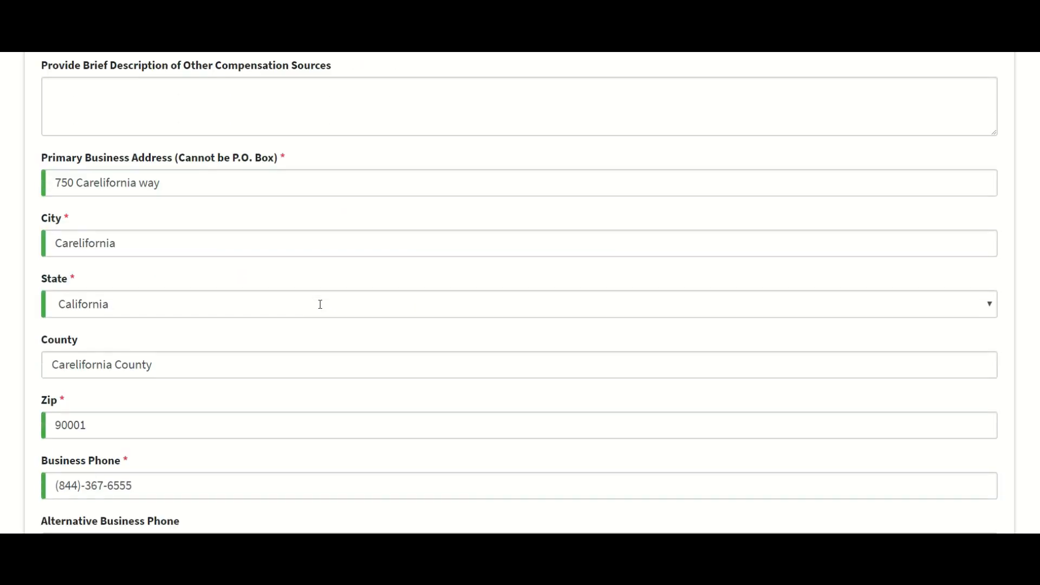
{"action": "scroll", "coordinate": [262, 246], "scroll_direction": "up", "scroll_amount": 12}
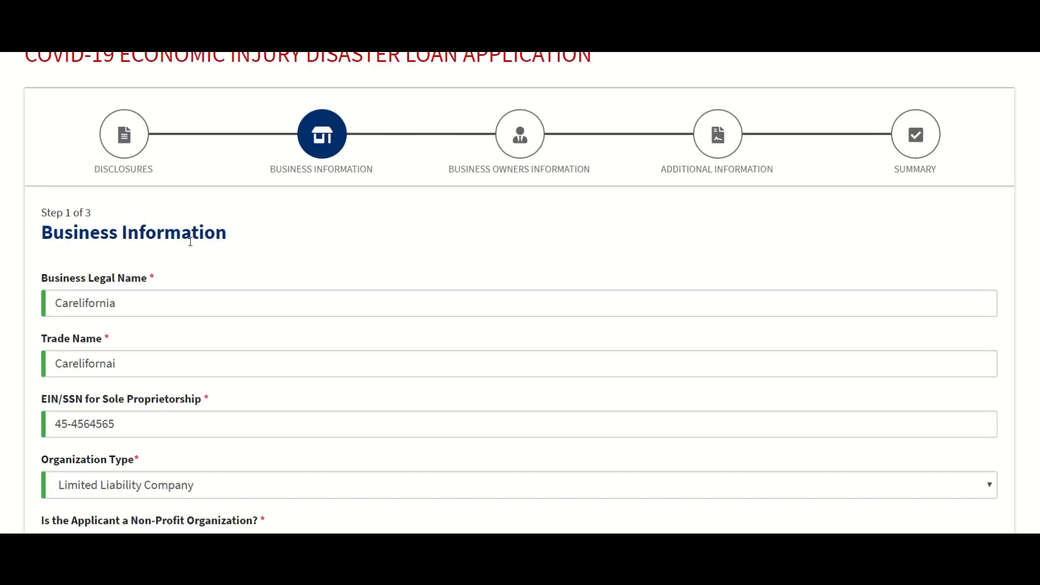
{"action": "scroll", "coordinate": [193, 238], "scroll_direction": "down", "scroll_amount": 3}
Step: Correct the trade name to 'Carelifornia' and proceed to Business Owners Information
{"action": "left_click", "coordinate": [135, 198]}
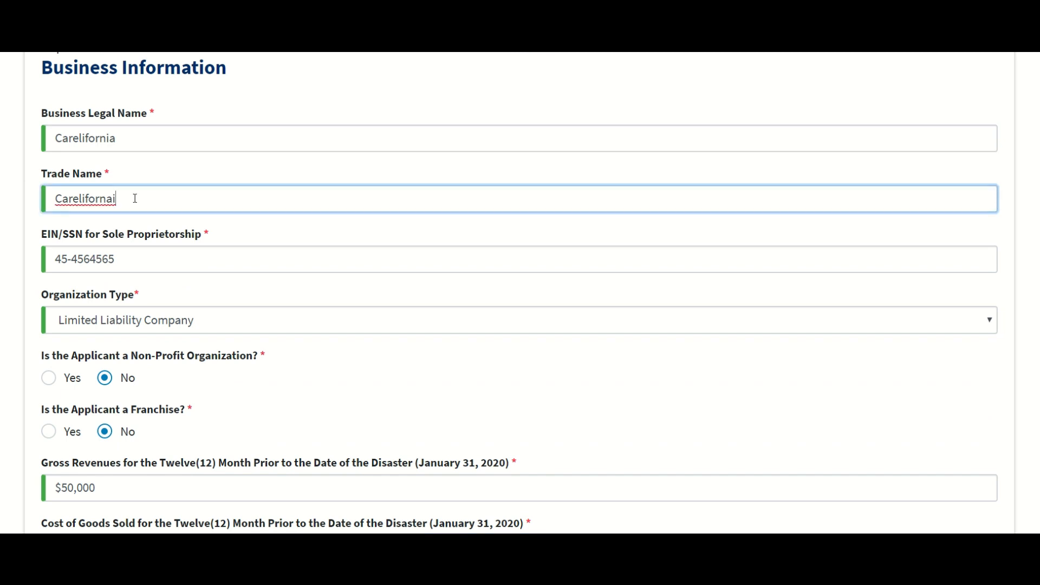
{"action": "key", "text": "BackSpace"}
{"action": "key", "text": "BackSpace"}
{"action": "type", "text": "ia"}
{"action": "scroll", "coordinate": [290, 187], "scroll_direction": "down", "scroll_amount": 2}
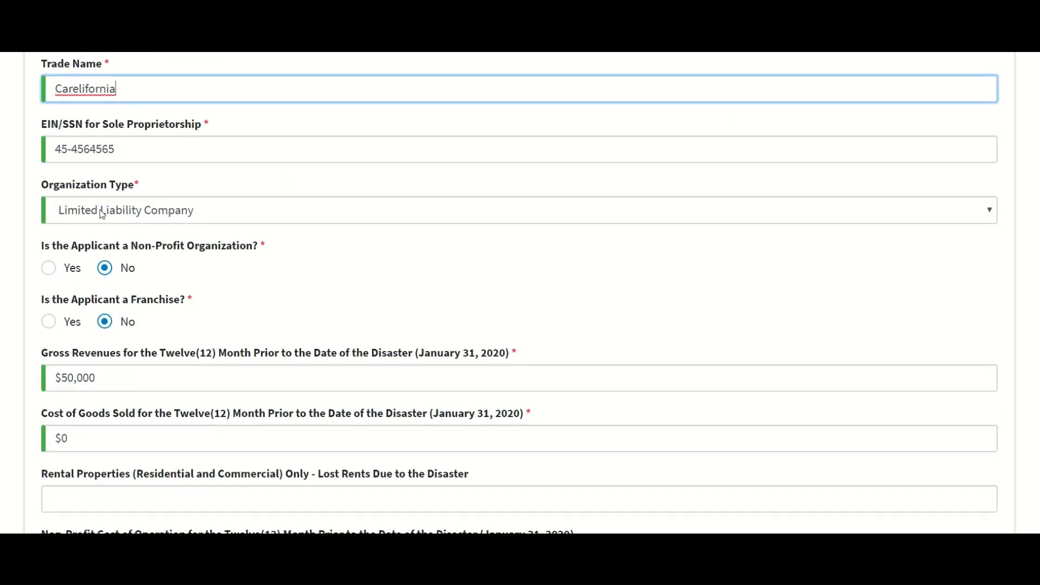
{"action": "scroll", "coordinate": [215, 237], "scroll_direction": "down", "scroll_amount": 15}
{"action": "scroll", "coordinate": [352, 375], "scroll_direction": "down", "scroll_amount": 5}
{"action": "left_click", "coordinate": [562, 453]}
Step: Enter the first owner's first and last name and mobile phone number
{"action": "scroll", "coordinate": [504, 401], "scroll_direction": "down", "scroll_amount": 7}
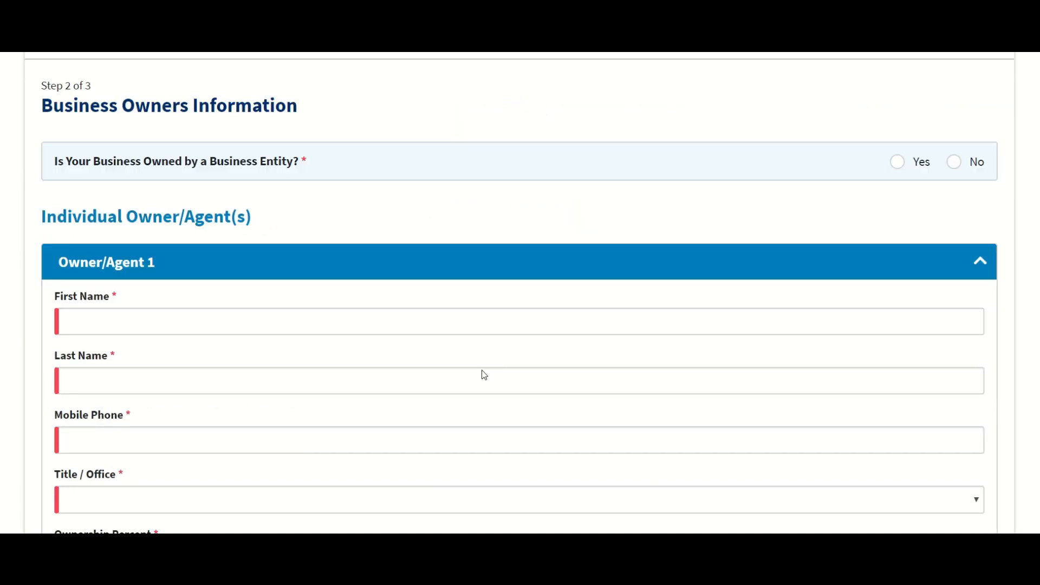
{"action": "left_click", "coordinate": [160, 230]}
{"action": "type", "text": "Michael"}
{"action": "key", "text": "Tab"}
{"action": "type", "text": "Test"}
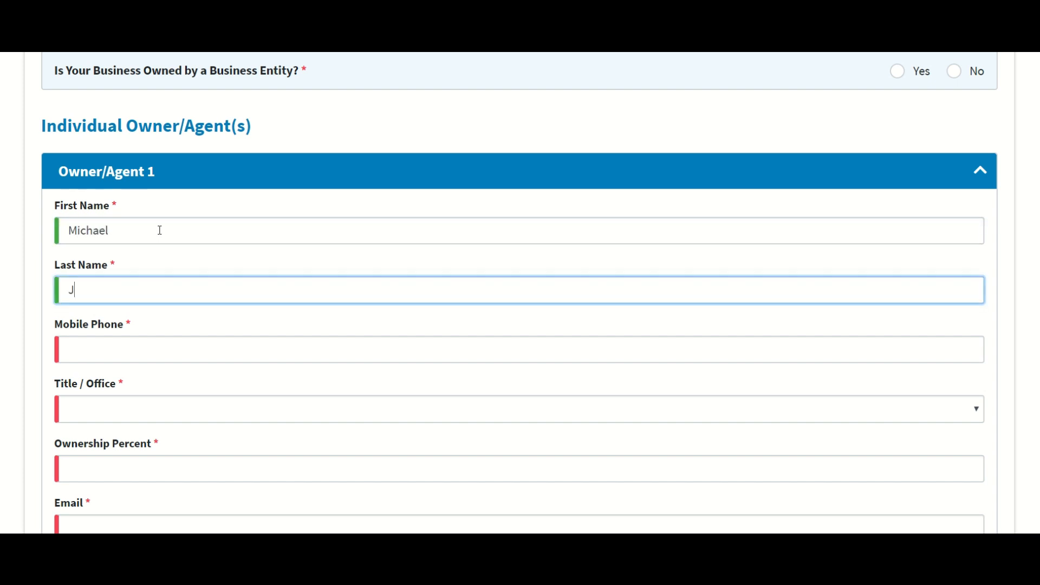
{"action": "type", "text": "erson"}
{"action": "key", "text": "Tab"}
{"action": "type", "text": "(858)"}
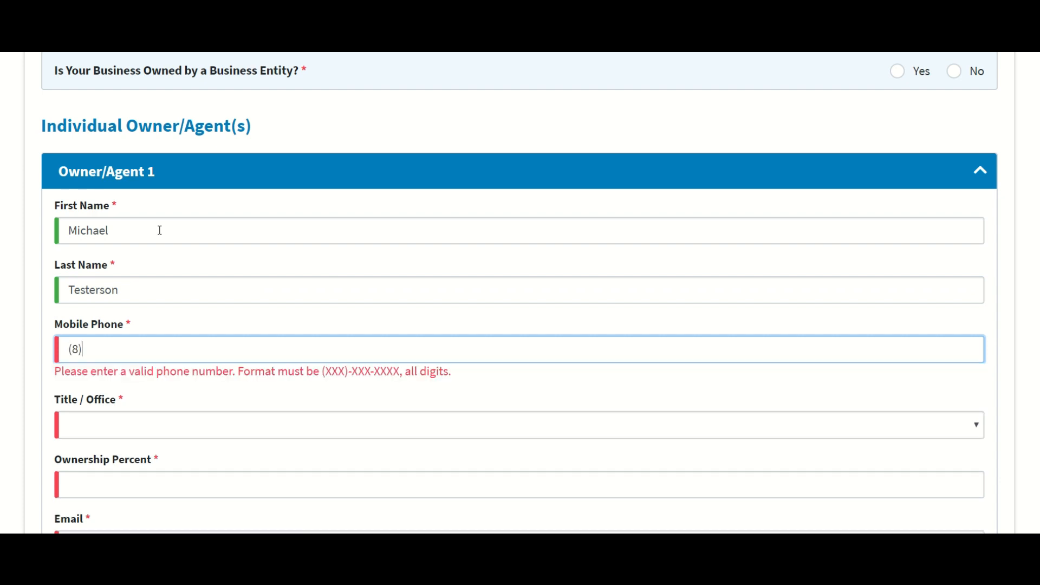
{"action": "key", "text": "BackSpace"}
{"action": "key", "text": "BackSpace"}
{"action": "key", "text": "BackSpace"}
{"action": "key", "text": "BackSpace"}
{"action": "key", "text": "BackSpace"}
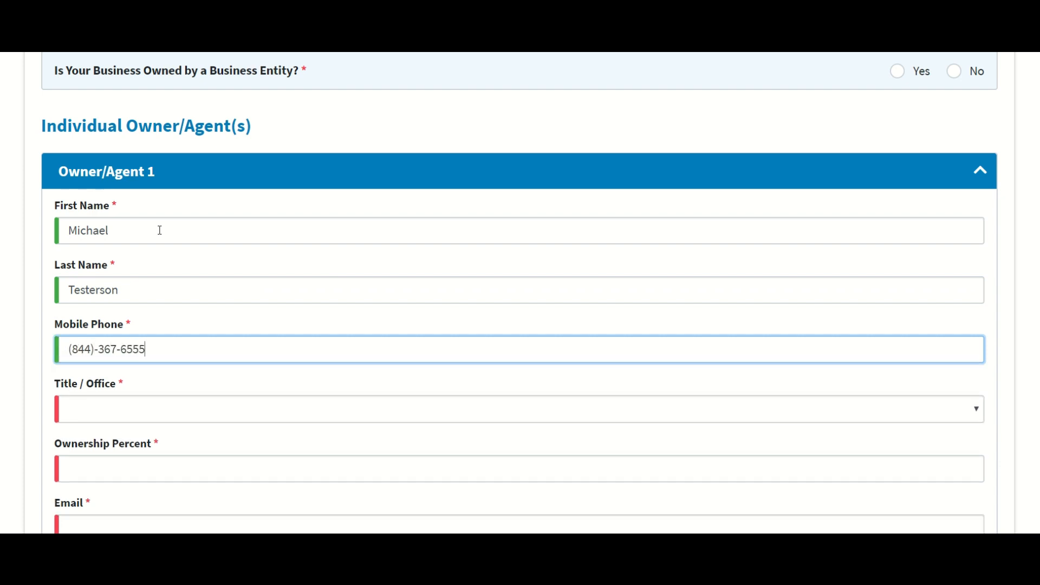
Step: Set the owner's title to Owner with 100 percent ownership
{"action": "scroll", "coordinate": [131, 234], "scroll_direction": "down", "scroll_amount": 3}
{"action": "left_click", "coordinate": [131, 234]}
{"action": "scroll", "coordinate": [131, 234], "scroll_direction": "down", "scroll_amount": 1}
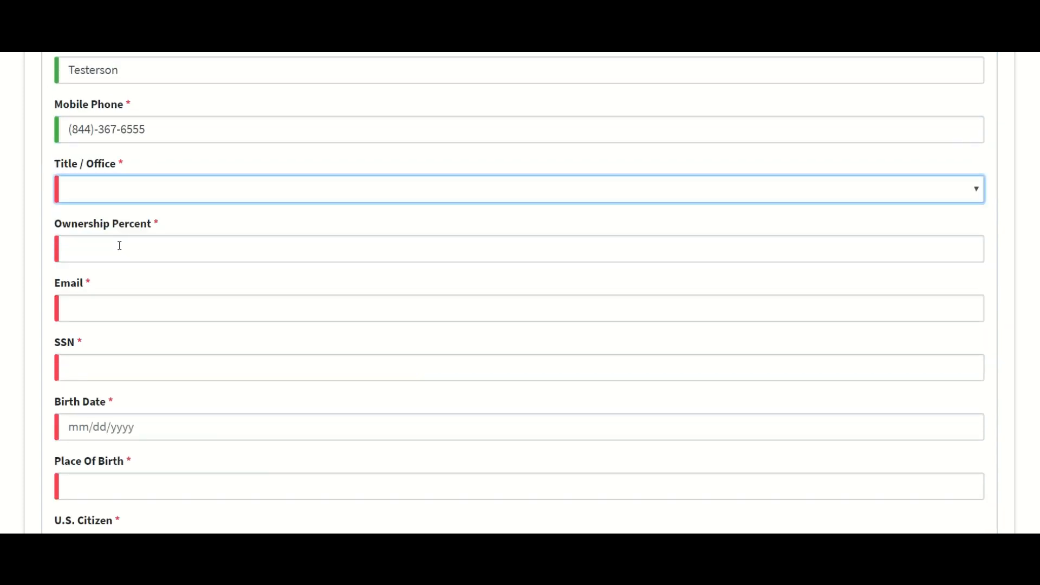
{"action": "left_click", "coordinate": [101, 194]}
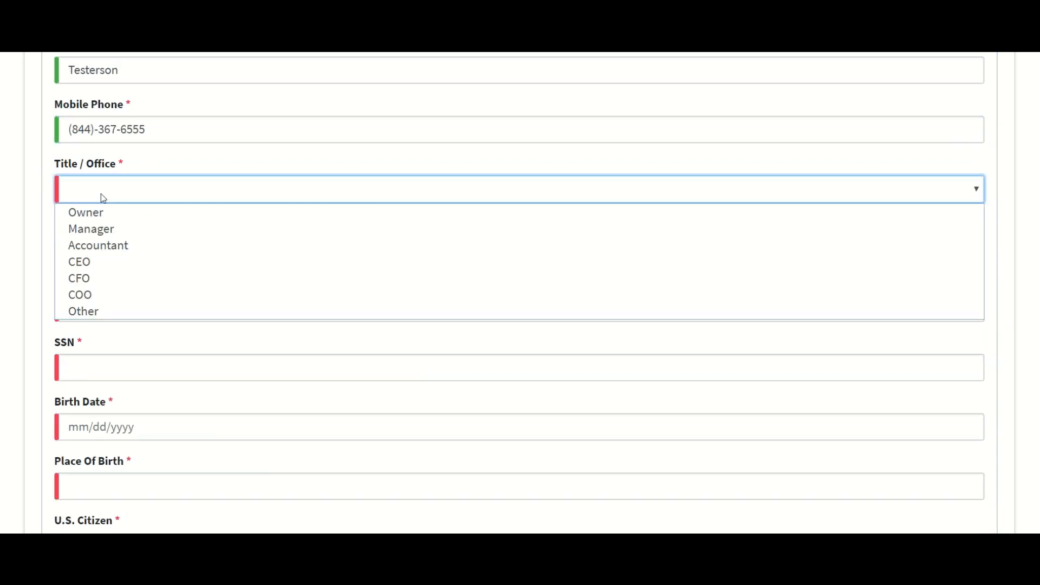
{"action": "left_click", "coordinate": [100, 213]}
{"action": "left_click", "coordinate": [106, 255]}
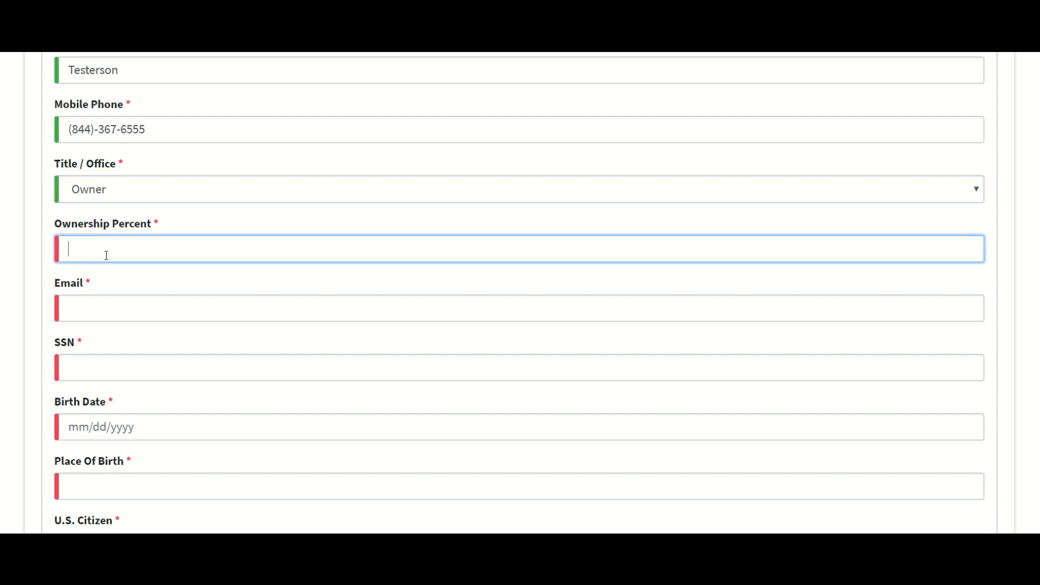
{"action": "type", "text": "100"}
Step: Fill in the owner's e-mail address and Social Security Number
{"action": "scroll", "coordinate": [107, 254], "scroll_direction": "down", "scroll_amount": 1}
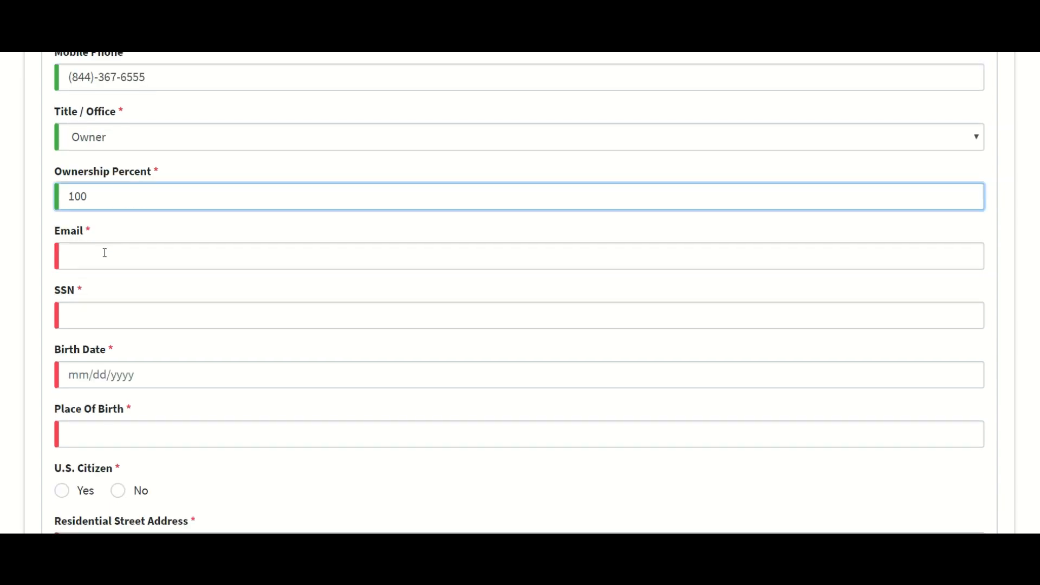
{"action": "left_click", "coordinate": [73, 264]}
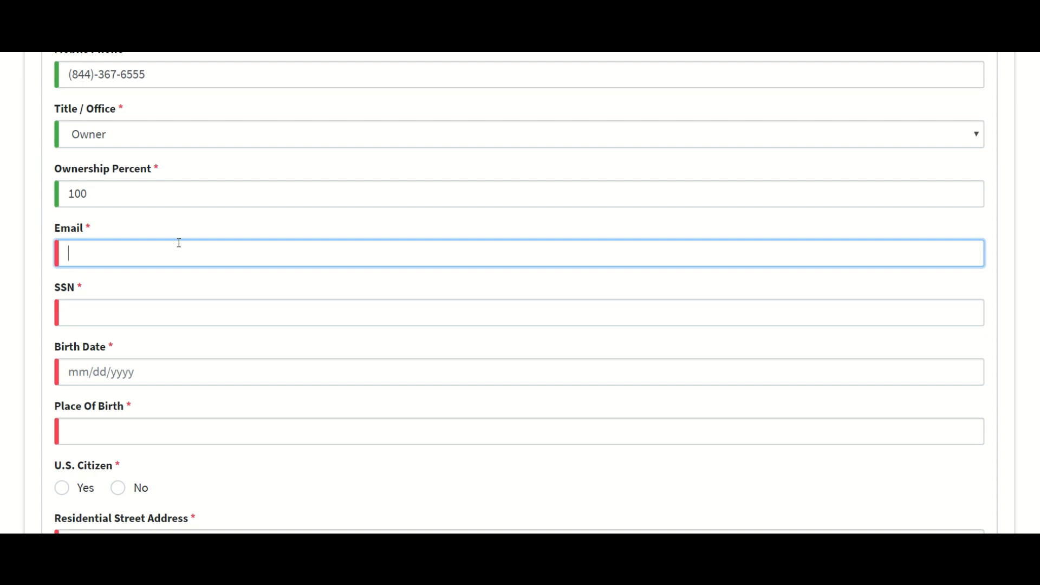
{"action": "type", "text": "ca"}
{"action": "key", "text": "BackSpace"}
{"action": "key", "text": "BackSpace"}
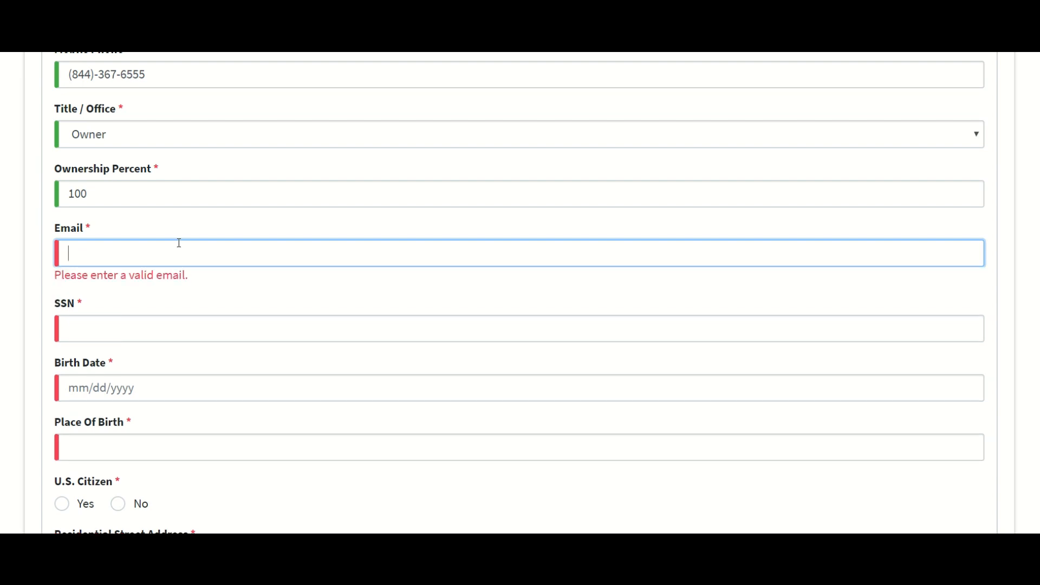
{"action": "type", "text": "test@gmail.com"}
{"action": "key", "text": "Tab"}
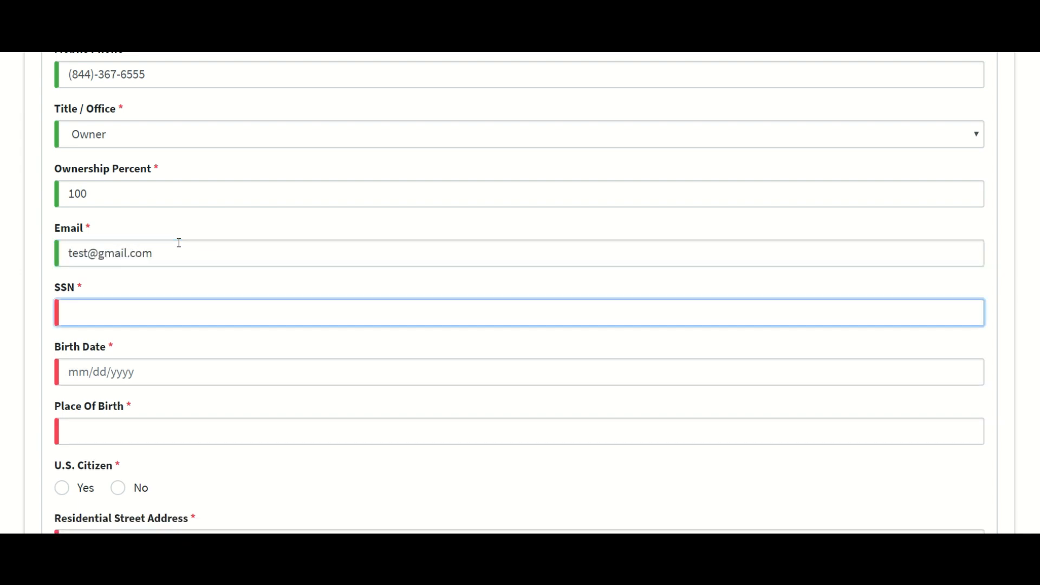
{"action": "scroll", "coordinate": [77, 203], "scroll_direction": "down", "scroll_amount": 3}
{"action": "scroll", "coordinate": [110, 183], "scroll_direction": "up", "scroll_amount": 1}
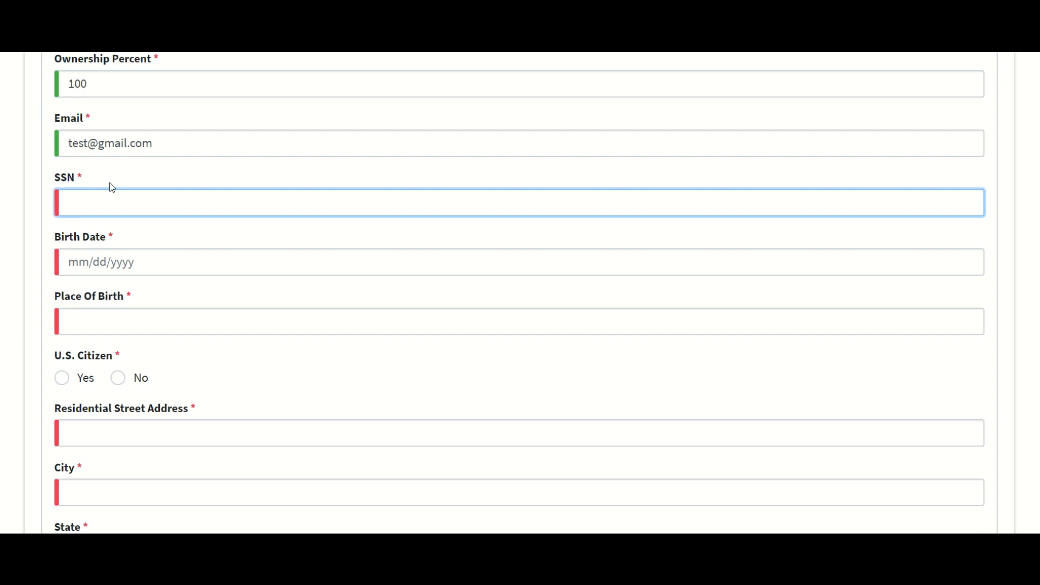
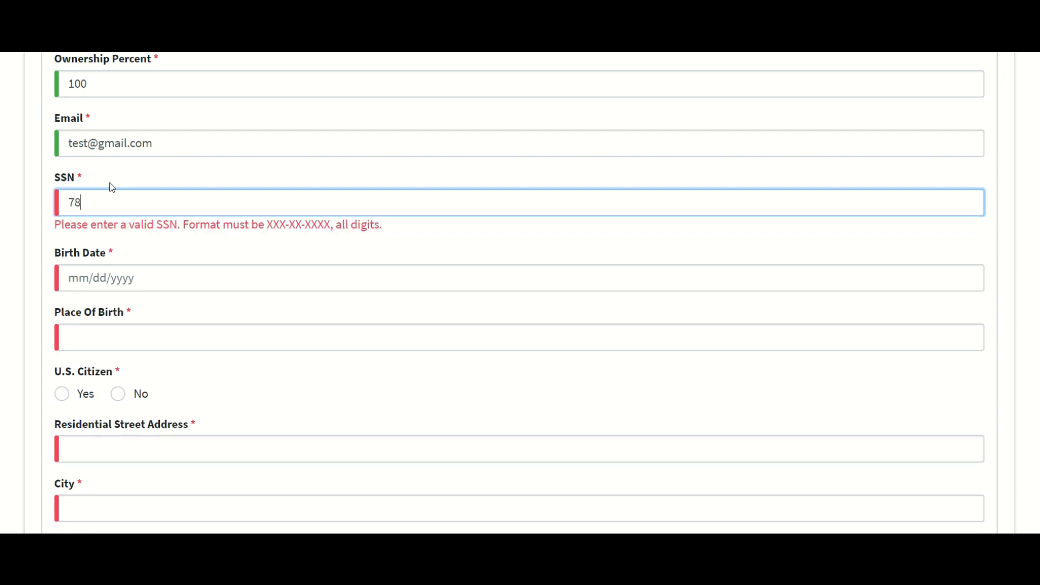
Step: Enter the owner's date of birth
{"action": "scroll", "coordinate": [131, 190], "scroll_direction": "down", "scroll_amount": 1}
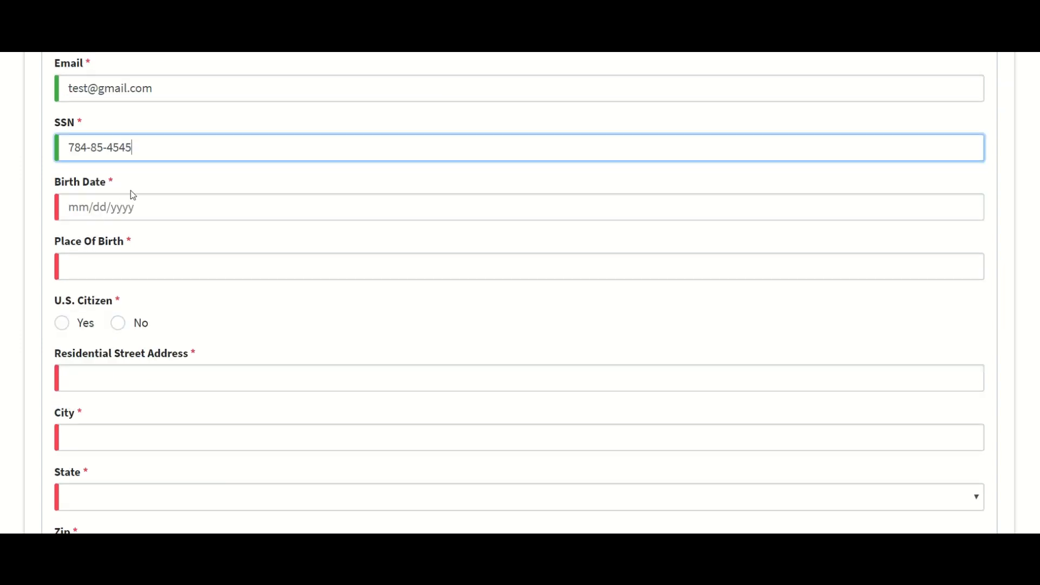
{"action": "left_click", "coordinate": [115, 211]}
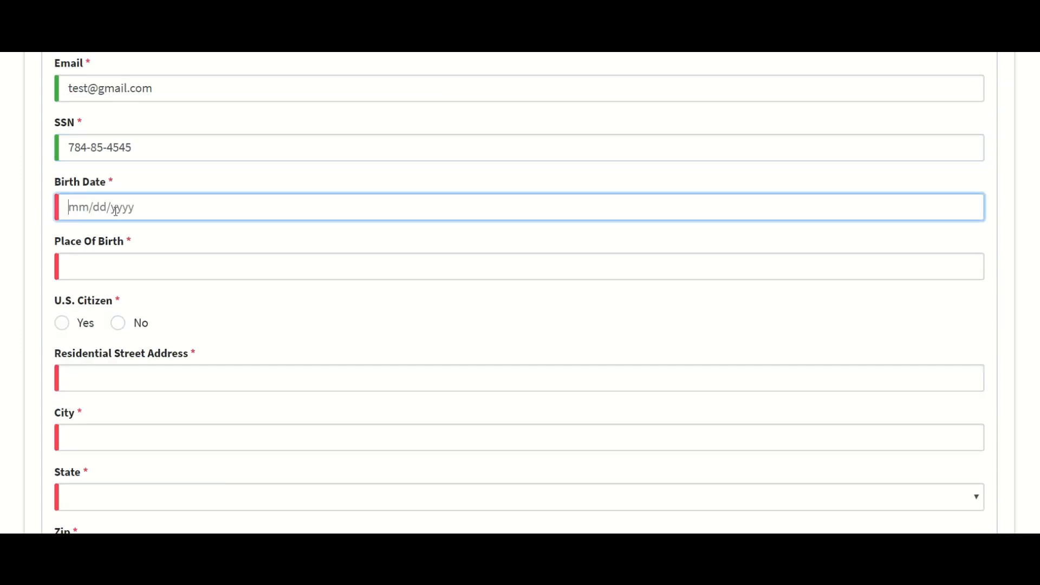
{"action": "type", "text": "11/21/1986"}
Step: Set the place of birth to California and mark the owner as a U.S. citizen
{"action": "left_click", "coordinate": [91, 265]}
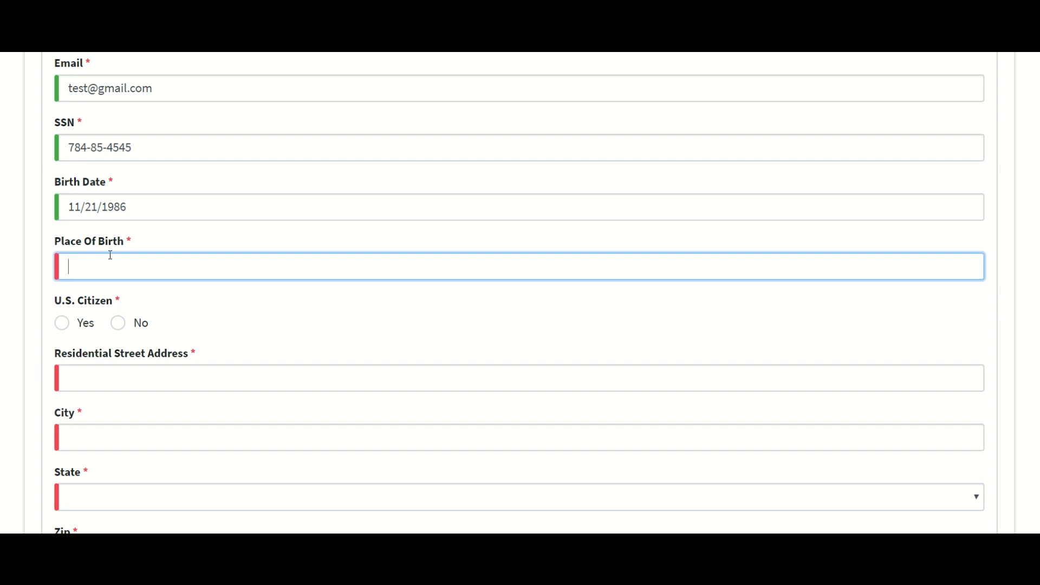
{"action": "type", "text": "U"}
{"action": "key", "text": "BackSpace"}
{"action": "type", "text": "Ca"}
{"action": "key", "text": "BackSpace"}
{"action": "key", "text": "BackSpace"}
{"action": "type", "text": "Carle"}
{"action": "key", "text": "BackSpace"}
{"action": "key", "text": "BackSpace"}
{"action": "type", "text": "elifornia ,"}
{"action": "left_click", "coordinate": [260, 270]}
{"action": "type", "text": "California"}
{"action": "scroll", "coordinate": [128, 237], "scroll_direction": "down", "scroll_amount": 1}
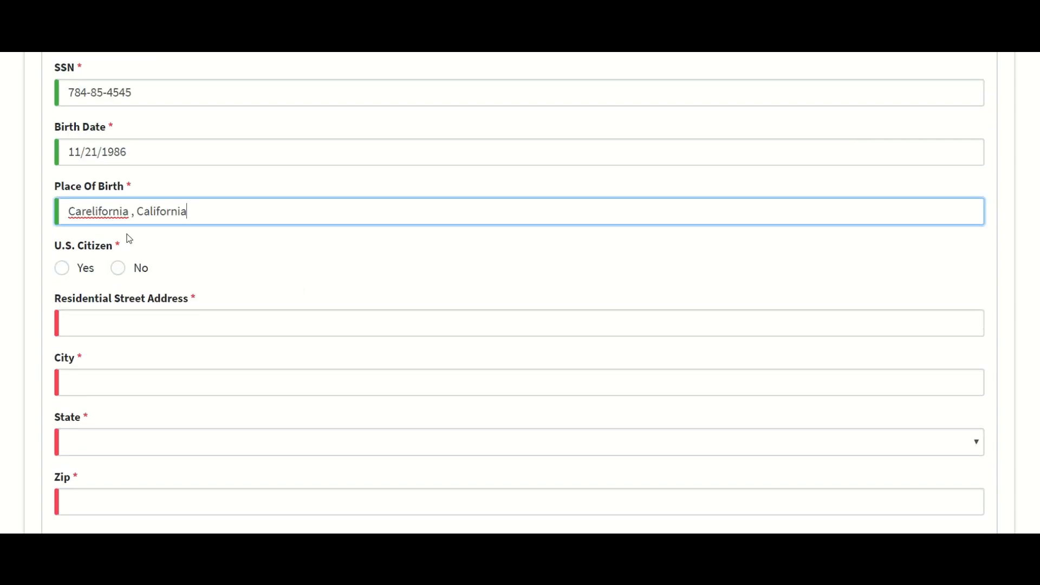
{"action": "left_click", "coordinate": [64, 269]}
{"action": "scroll", "coordinate": [170, 304], "scroll_direction": "down", "scroll_amount": 1}
Step: Enter the owner's residential street address and city, with state California
{"action": "left_click", "coordinate": [119, 268]}
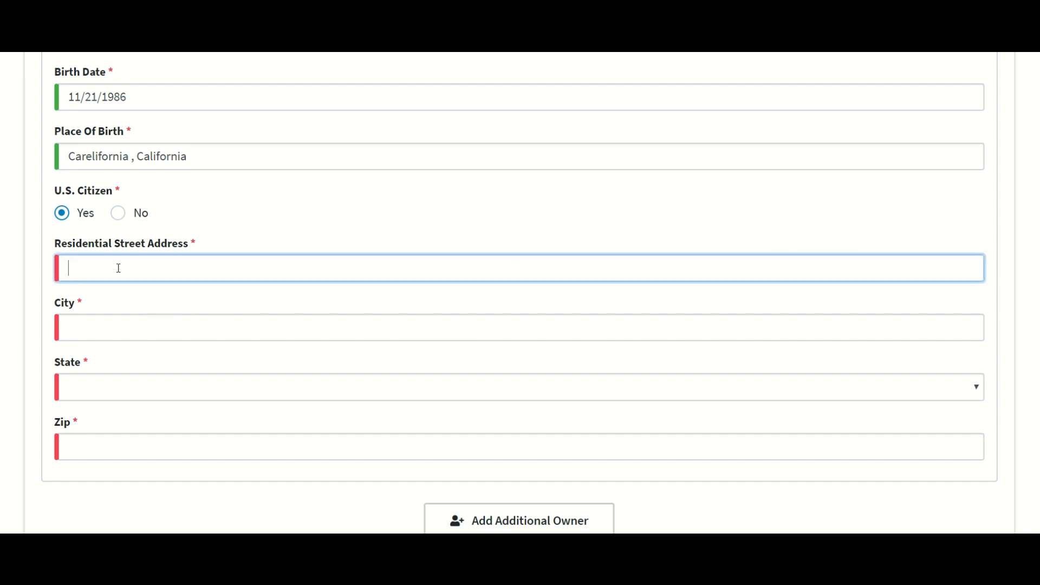
{"action": "type", "text": "1235 Carelifornia ST"}
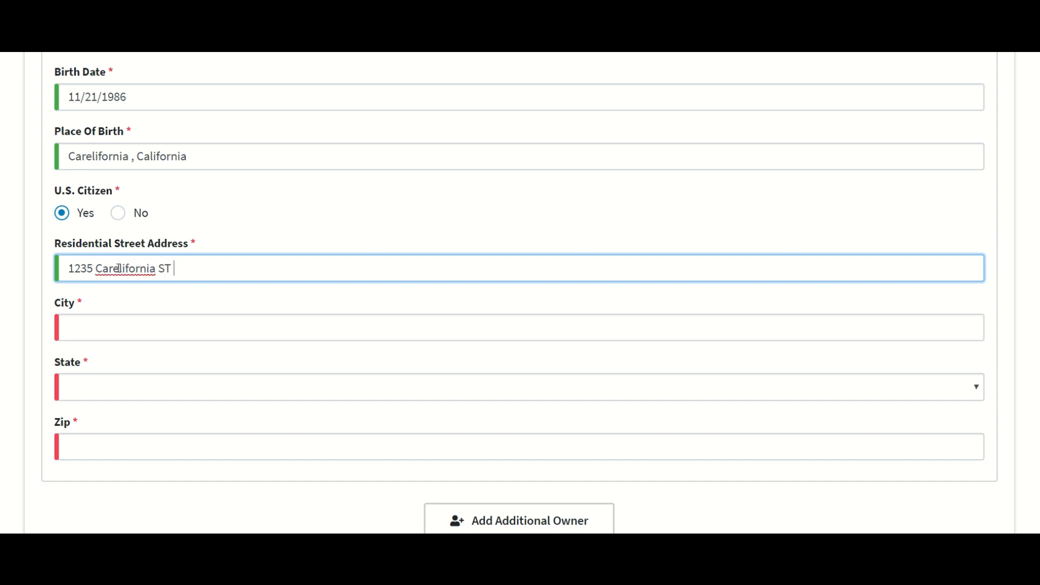
{"action": "key", "text": "BackSpace"}
{"action": "key", "text": "BackSpace"}
{"action": "key", "text": "BackSpace"}
{"action": "key", "text": "BackSpace"}
{"action": "key", "text": "BackSpace"}
{"action": "type", "text": "a st"}
{"action": "key", "text": "Tab"}
{"action": "type", "text": "Carli"}
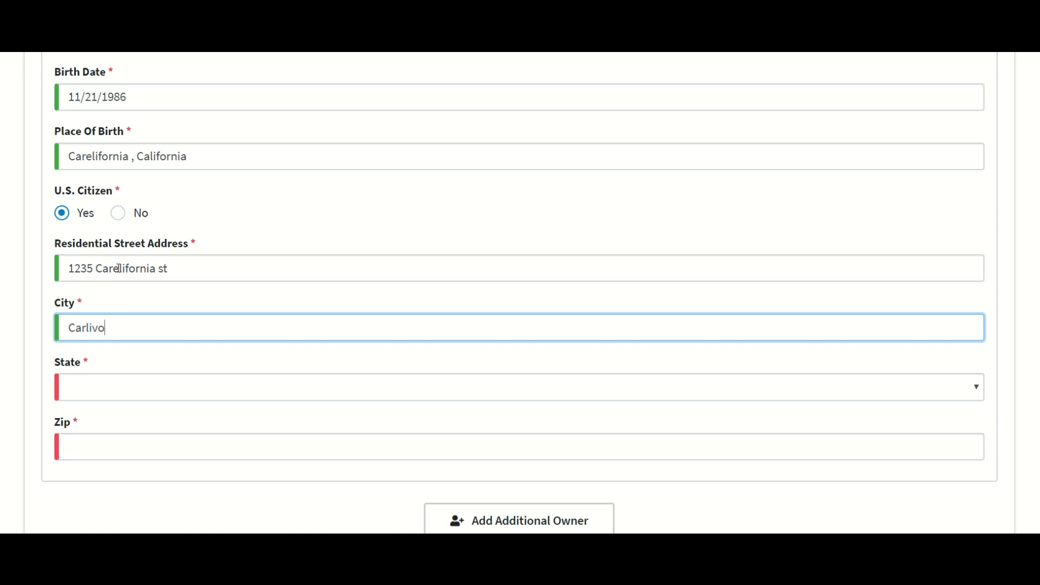
{"action": "key", "text": "BackSpace"}
{"action": "key", "text": "BackSpace"}
{"action": "type", "text": "efil"}
{"action": "key", "text": "BackSpace"}
{"action": "key", "text": "BackSpace"}
{"action": "key", "text": "BackSpace"}
{"action": "type", "text": "lifornia"}
{"action": "key", "text": "Tab"}
{"action": "key", "text": "c"}
{"action": "key", "text": "Tab"}
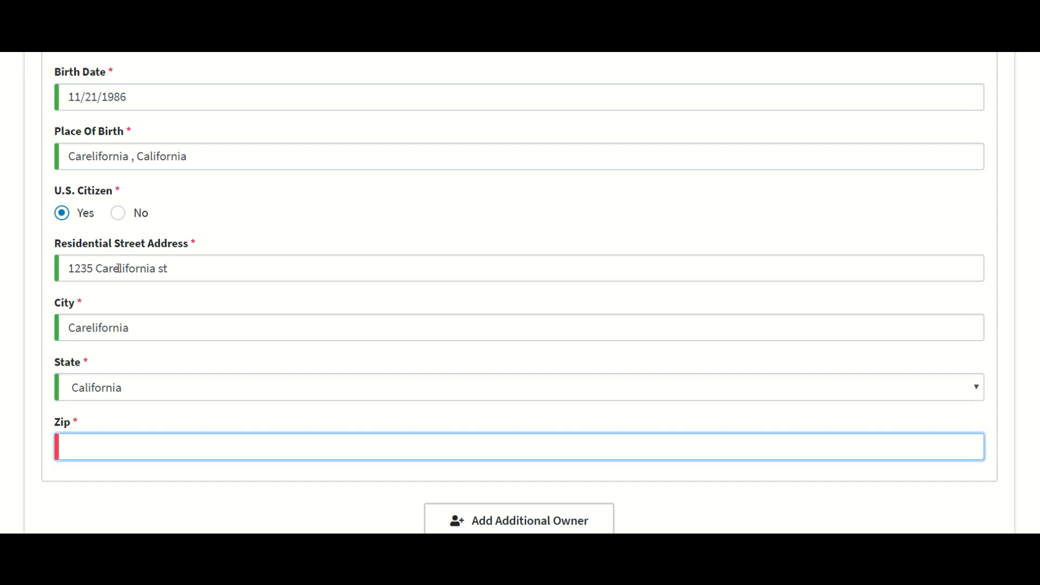
Step: Enter the owner's zip code to complete the home address
{"action": "type", "text": "90001"}
{"action": "scroll", "coordinate": [638, 316], "scroll_direction": "down", "scroll_amount": 2}
{"action": "scroll", "coordinate": [644, 452], "scroll_direction": "up", "scroll_amount": 10}
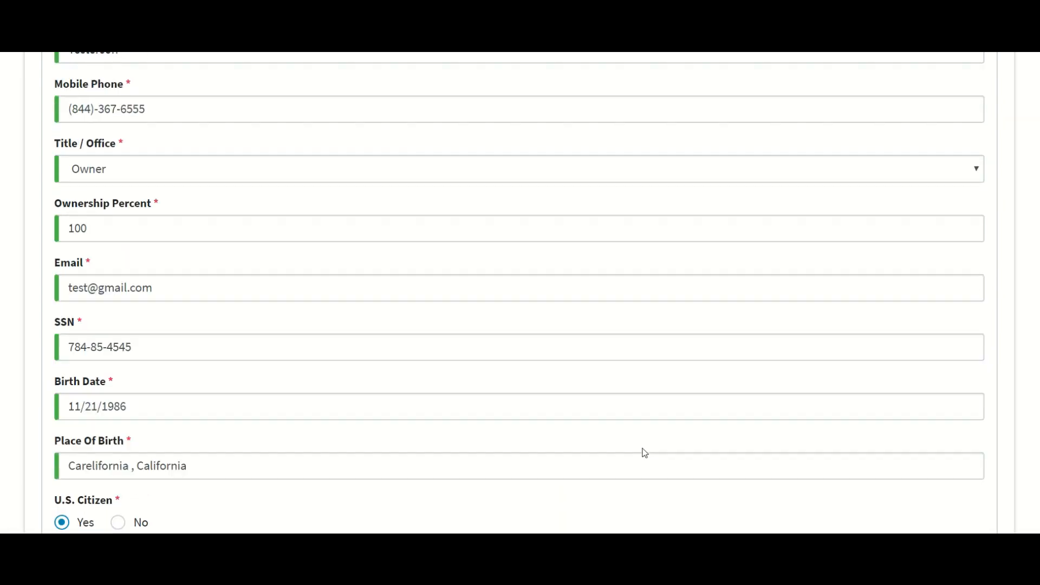
{"action": "scroll", "coordinate": [644, 449], "scroll_direction": "up", "scroll_amount": 4}
{"action": "scroll", "coordinate": [644, 447], "scroll_direction": "down", "scroll_amount": 5}
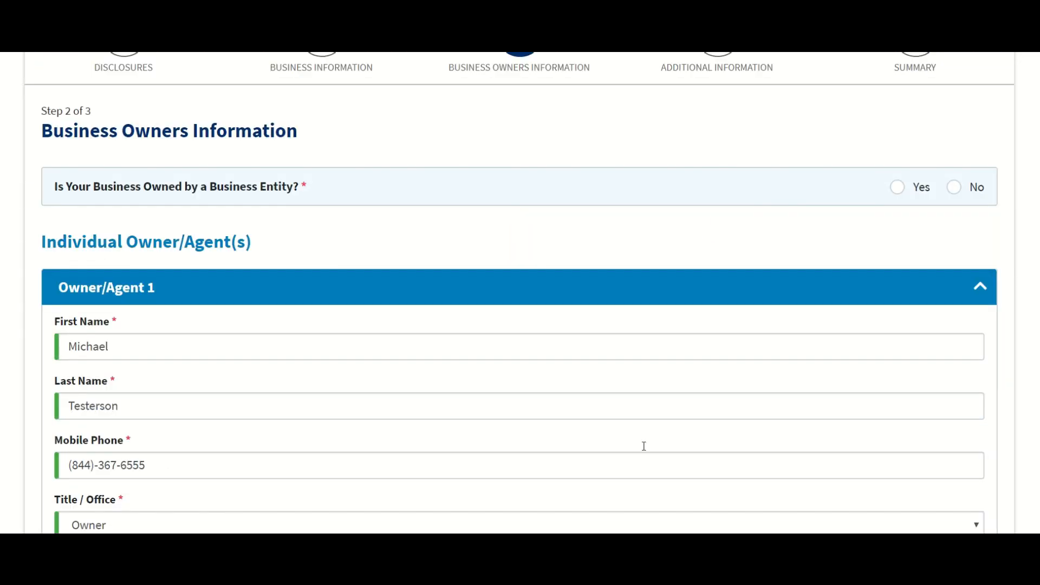
{"action": "scroll", "coordinate": [653, 406], "scroll_direction": "up", "scroll_amount": 5}
{"action": "scroll", "coordinate": [176, 346], "scroll_direction": "down", "scroll_amount": 1}
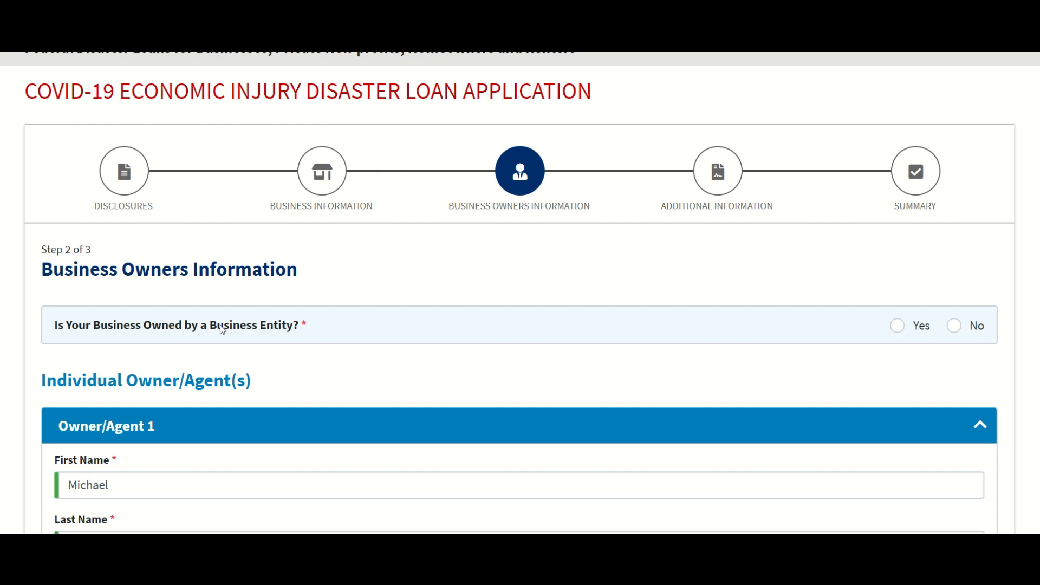
Step: Answer No to business-entity ownership and continue to Additional Information
{"action": "left_click", "coordinate": [953, 327]}
{"action": "scroll", "coordinate": [395, 278], "scroll_direction": "down", "scroll_amount": 15}
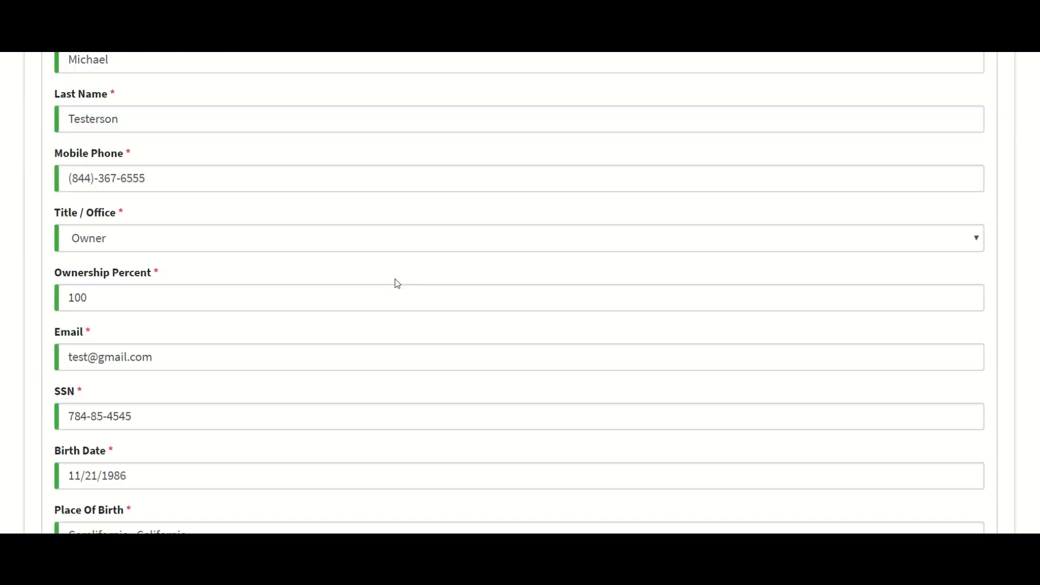
{"action": "left_click", "coordinate": [568, 447]}
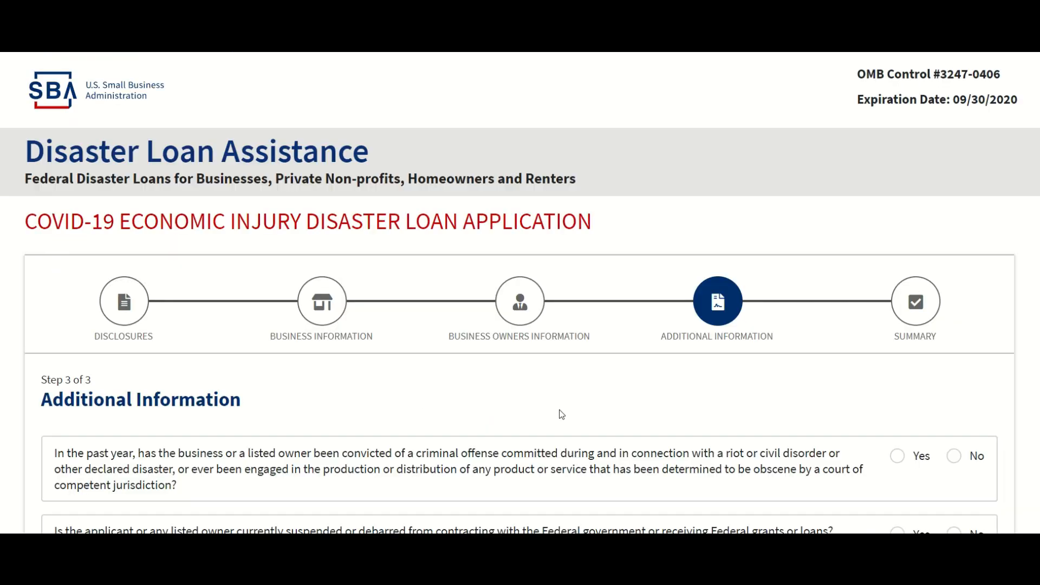
Step: Answer No to the riot/obscenity conviction, suspension/debarment and criminal-charge questions
{"action": "scroll", "coordinate": [556, 397], "scroll_direction": "down", "scroll_amount": 5}
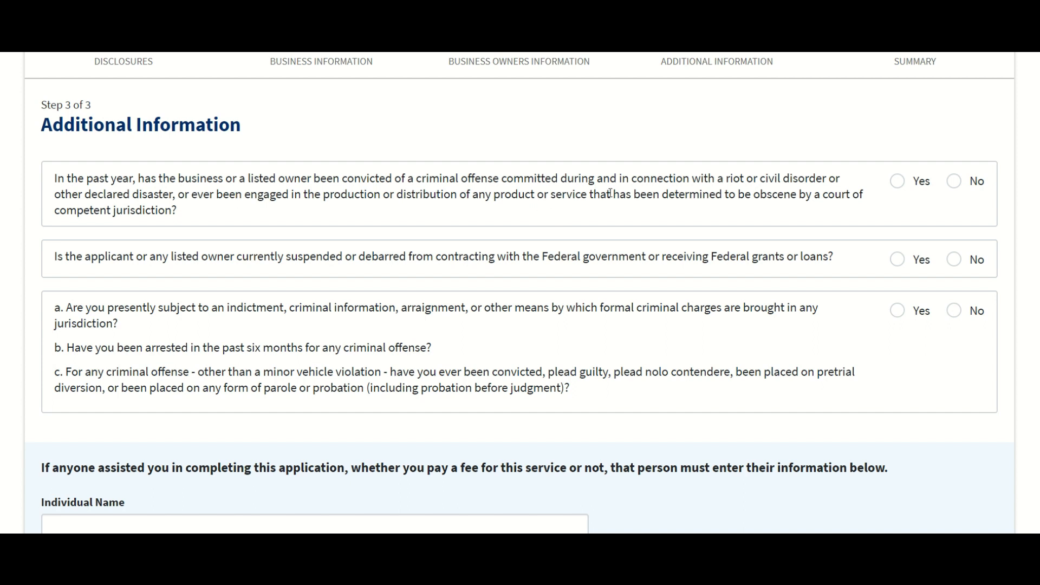
{"action": "left_click", "coordinate": [953, 182]}
{"action": "left_click", "coordinate": [957, 259]}
{"action": "scroll", "coordinate": [653, 244], "scroll_direction": "down", "scroll_amount": 1}
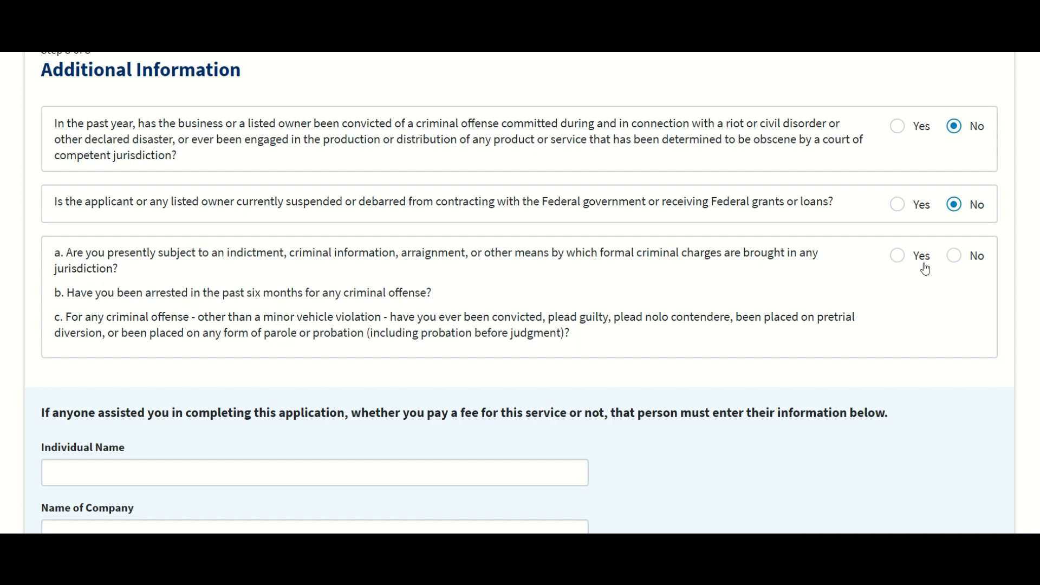
{"action": "left_click", "coordinate": [957, 262]}
{"action": "scroll", "coordinate": [505, 280], "scroll_direction": "down", "scroll_amount": 6}
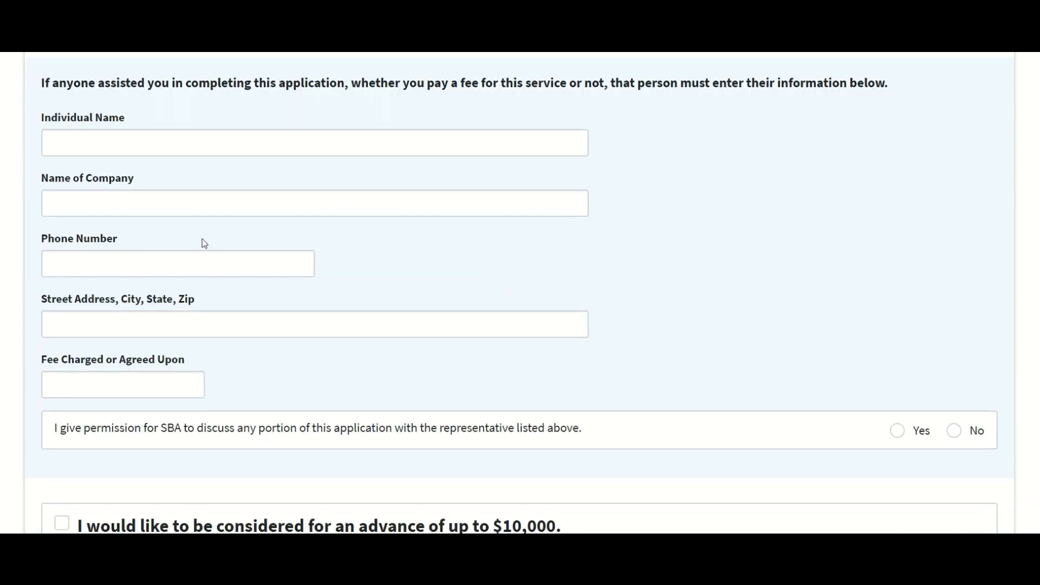
{"action": "scroll", "coordinate": [203, 241], "scroll_direction": "up", "scroll_amount": 1}
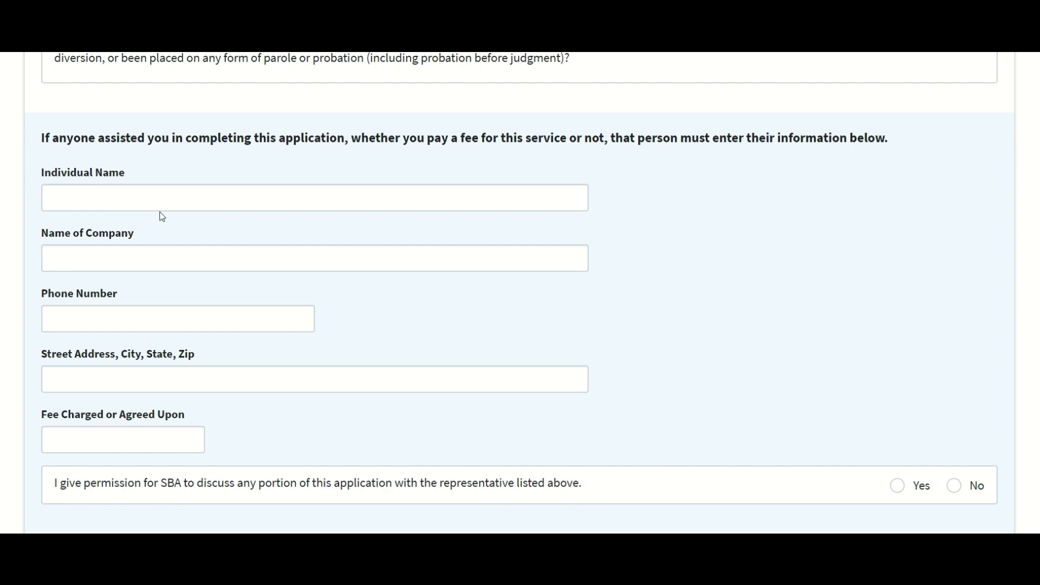
{"action": "scroll", "coordinate": [283, 219], "scroll_direction": "up", "scroll_amount": 1}
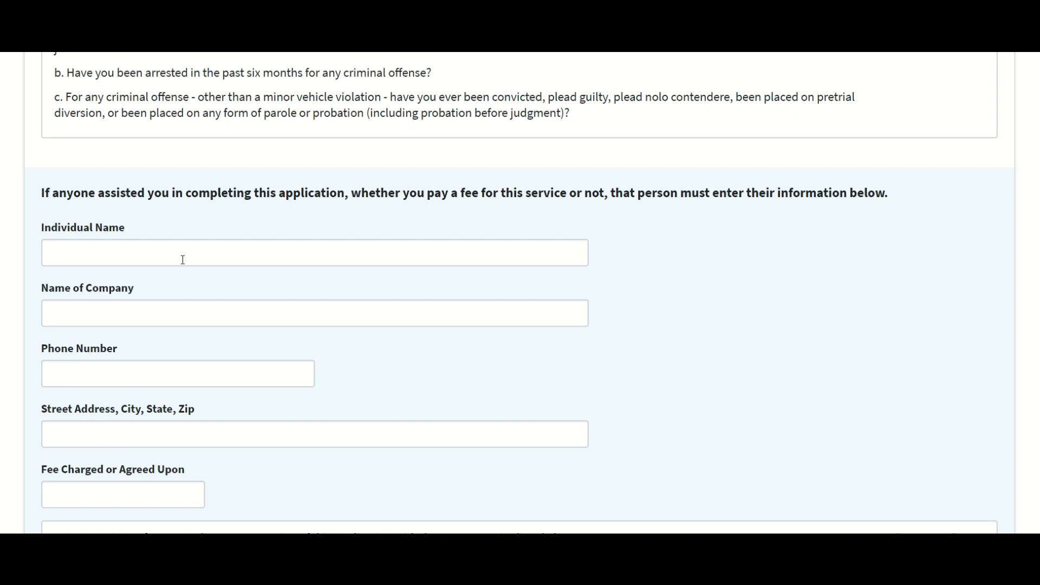
{"action": "scroll", "coordinate": [195, 242], "scroll_direction": "up", "scroll_amount": 10}
{"action": "scroll", "coordinate": [197, 244], "scroll_direction": "down", "scroll_amount": 15}
{"action": "scroll", "coordinate": [613, 226], "scroll_direction": "down", "scroll_amount": 2}
Step: Request the $10,000 advance and enter bank 'well fargo' with its account and routing numbers
{"action": "left_click", "coordinate": [65, 139]}
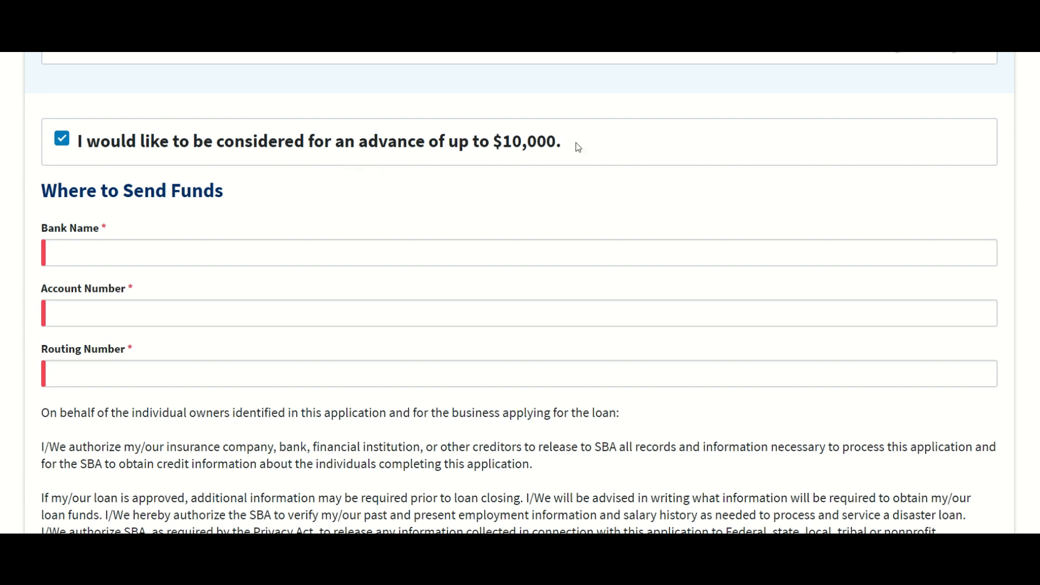
{"action": "scroll", "coordinate": [408, 156], "scroll_direction": "down", "scroll_amount": 1}
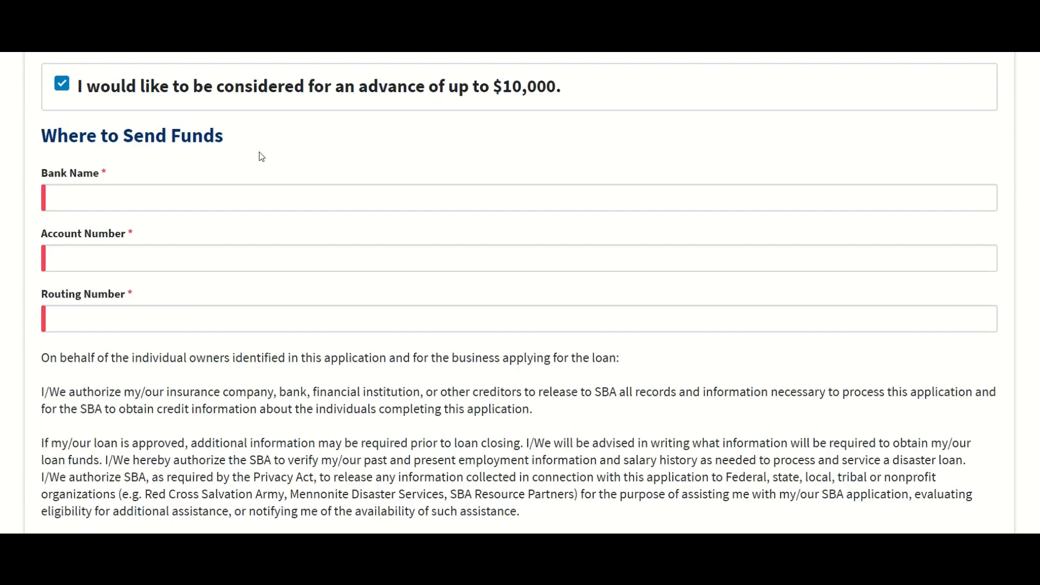
{"action": "left_click", "coordinate": [115, 194]}
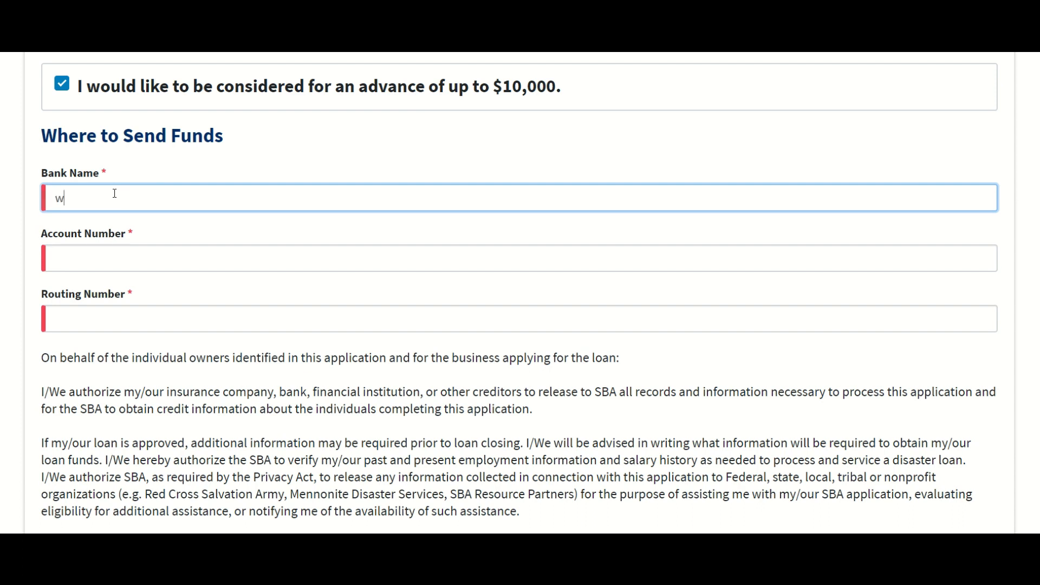
{"action": "key", "text": "Tab"}
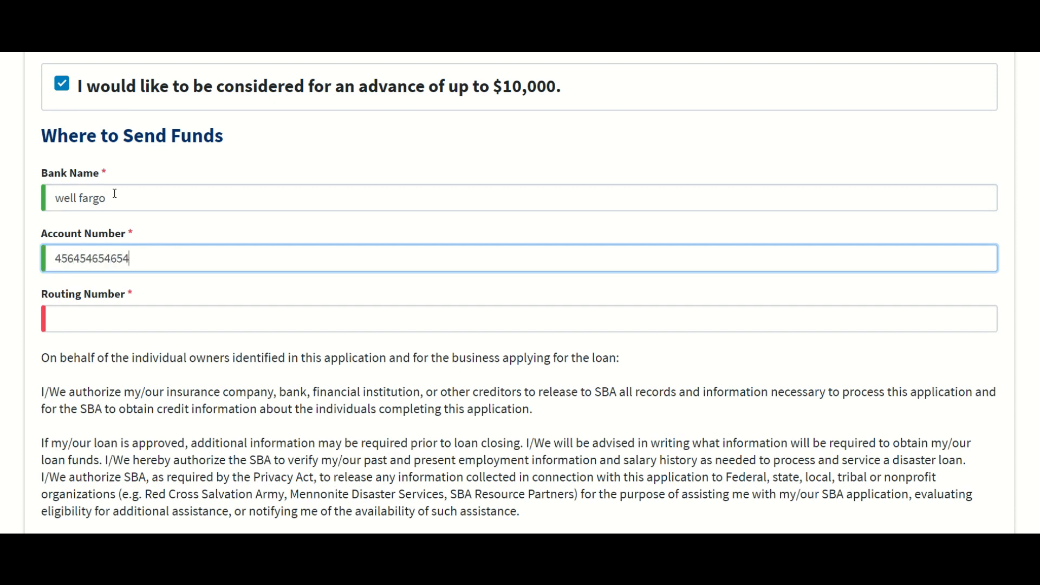
{"action": "key", "text": "Tab"}
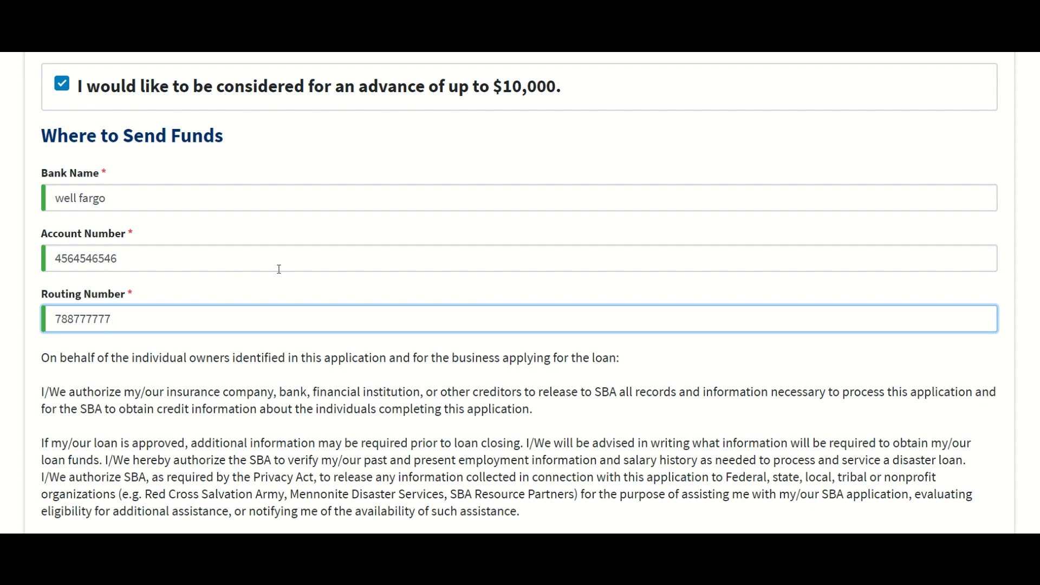
Step: Tick the 'I hereby certify' checkbox at the bottom of the page
{"action": "scroll", "coordinate": [304, 277], "scroll_direction": "down", "scroll_amount": 8}
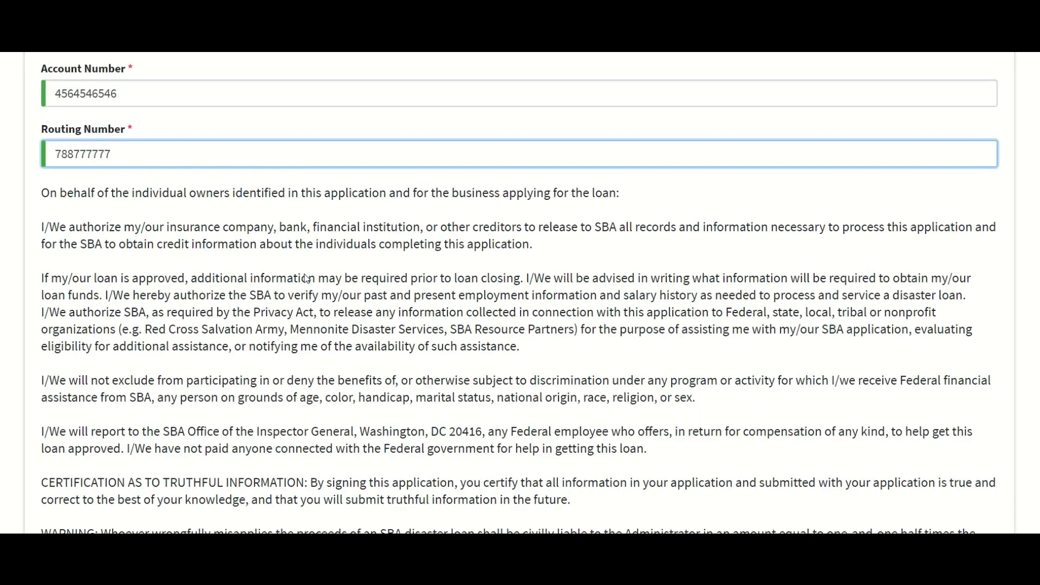
{"action": "scroll", "coordinate": [202, 398], "scroll_direction": "up", "scroll_amount": 4}
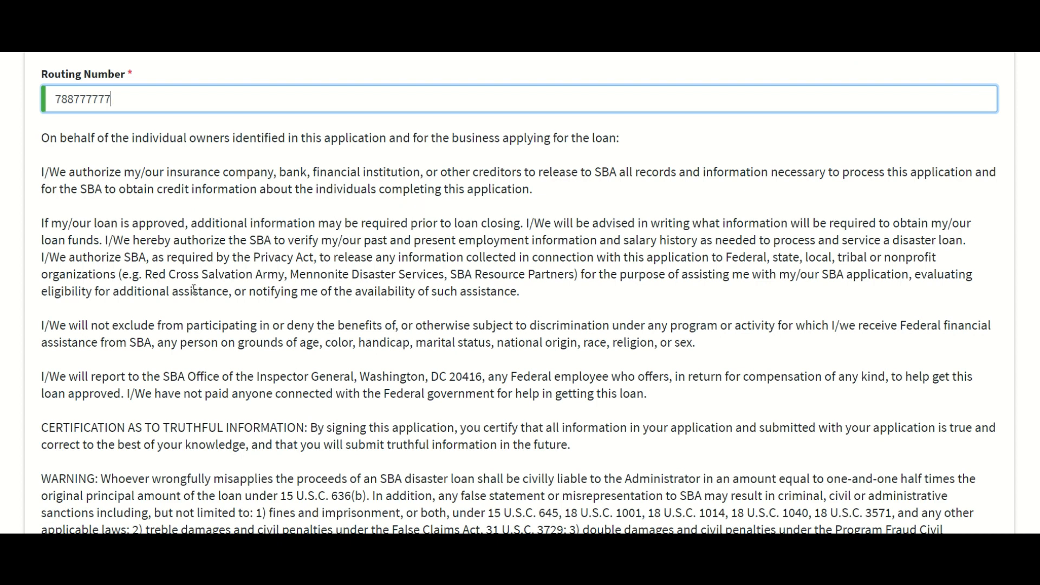
{"action": "scroll", "coordinate": [125, 308], "scroll_direction": "down", "scroll_amount": 1}
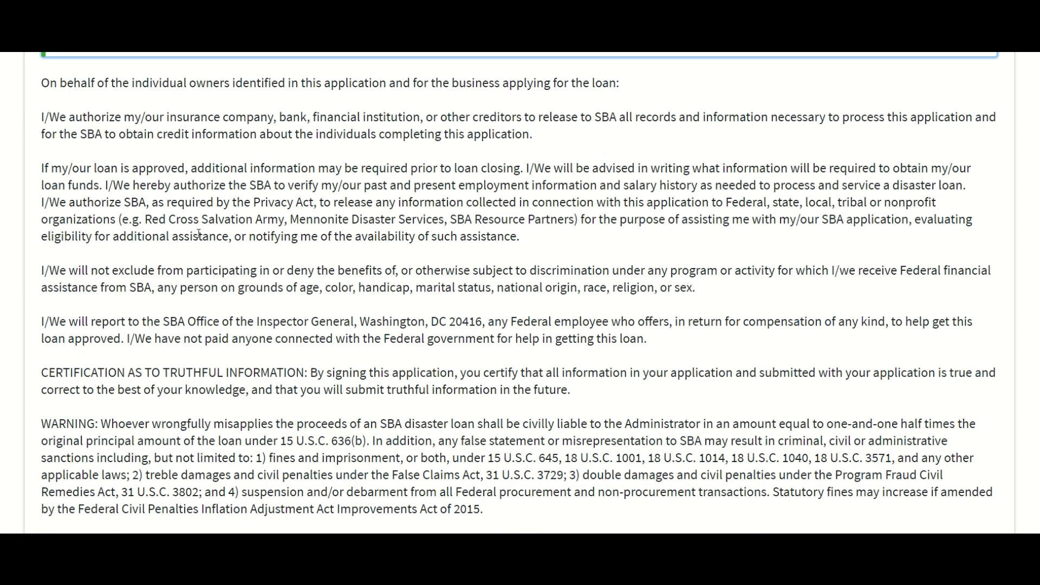
{"action": "scroll", "coordinate": [199, 234], "scroll_direction": "down", "scroll_amount": 4}
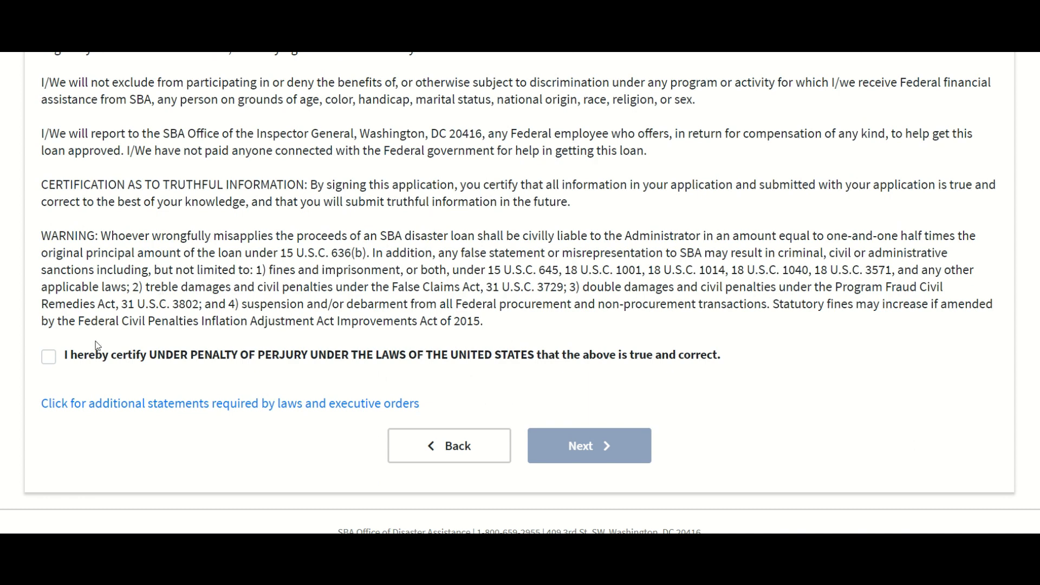
{"action": "left_click", "coordinate": [49, 356]}
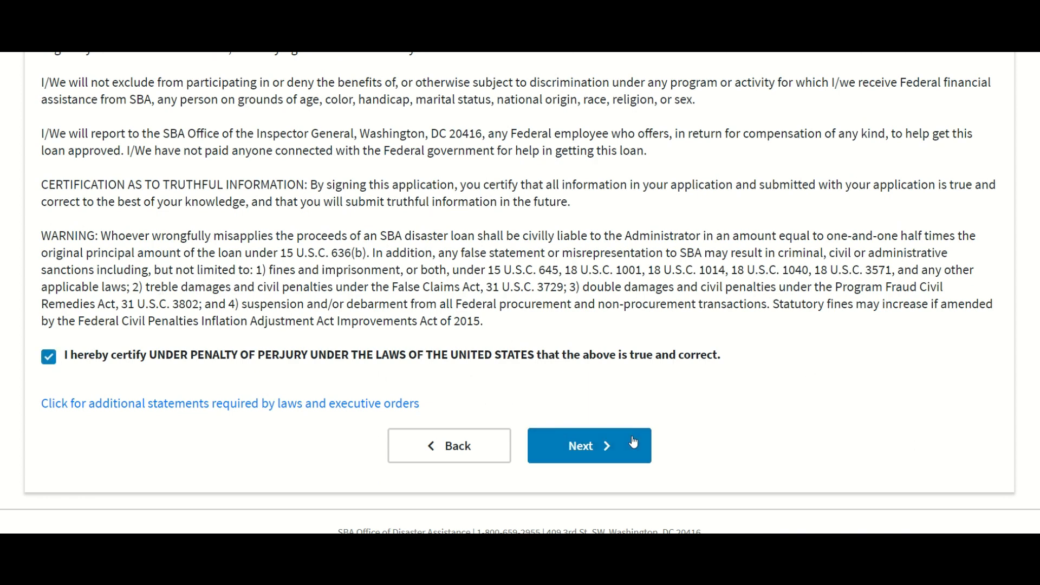
Step: Proceed to the application Summary and tick the I'm not a robot box
{"action": "left_click", "coordinate": [596, 444]}
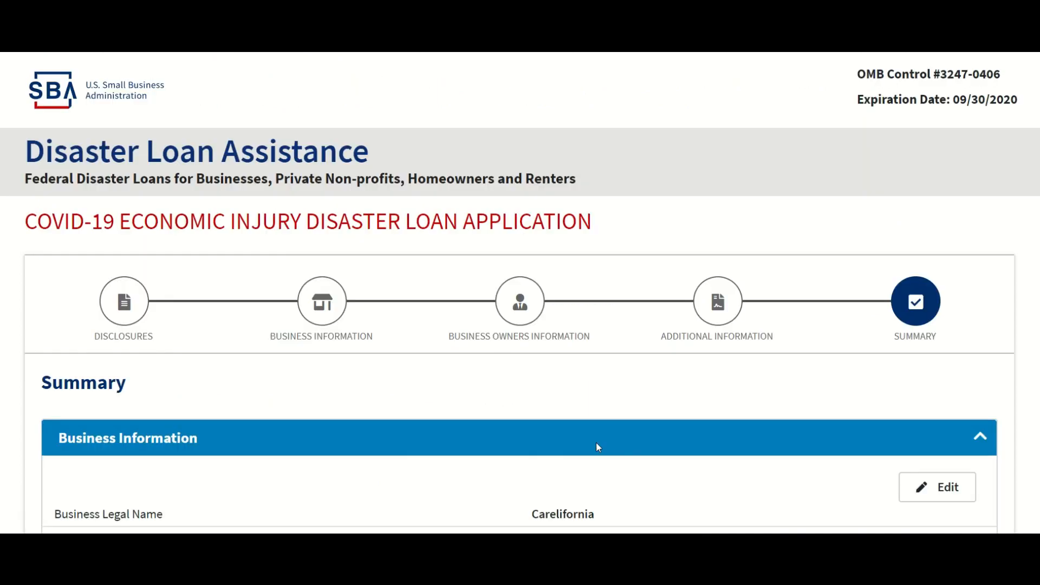
{"action": "scroll", "coordinate": [639, 347], "scroll_direction": "down", "scroll_amount": 20}
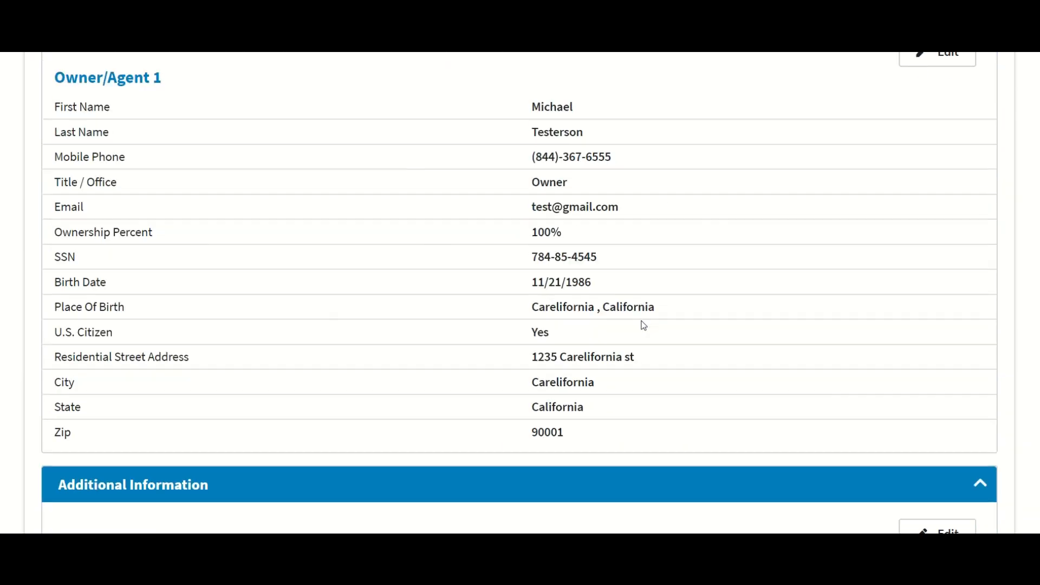
{"action": "scroll", "coordinate": [641, 325], "scroll_direction": "up", "scroll_amount": 5}
{"action": "scroll", "coordinate": [641, 325], "scroll_direction": "down", "scroll_amount": 5}
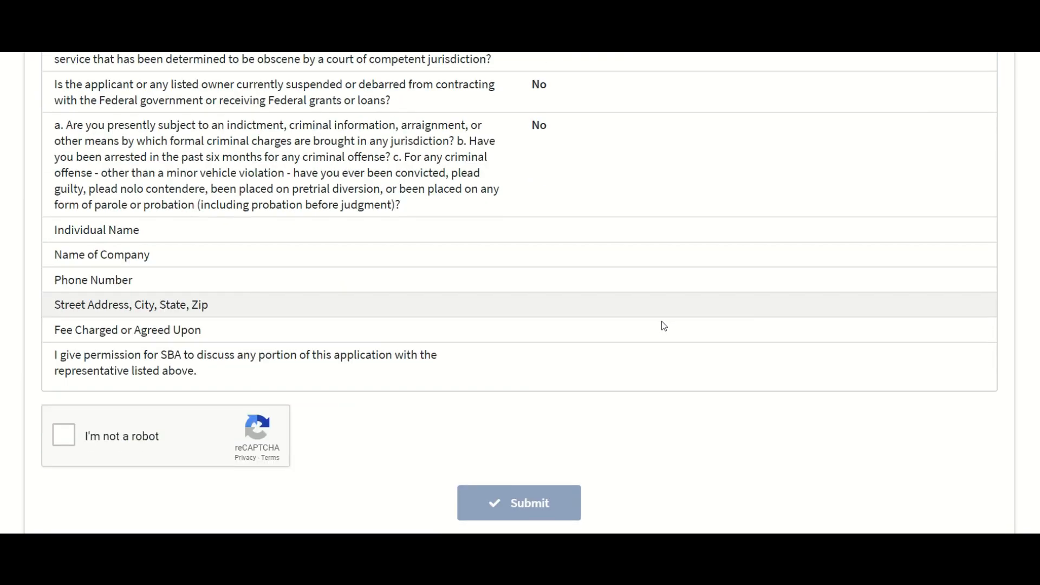
{"action": "left_click", "coordinate": [63, 435]}
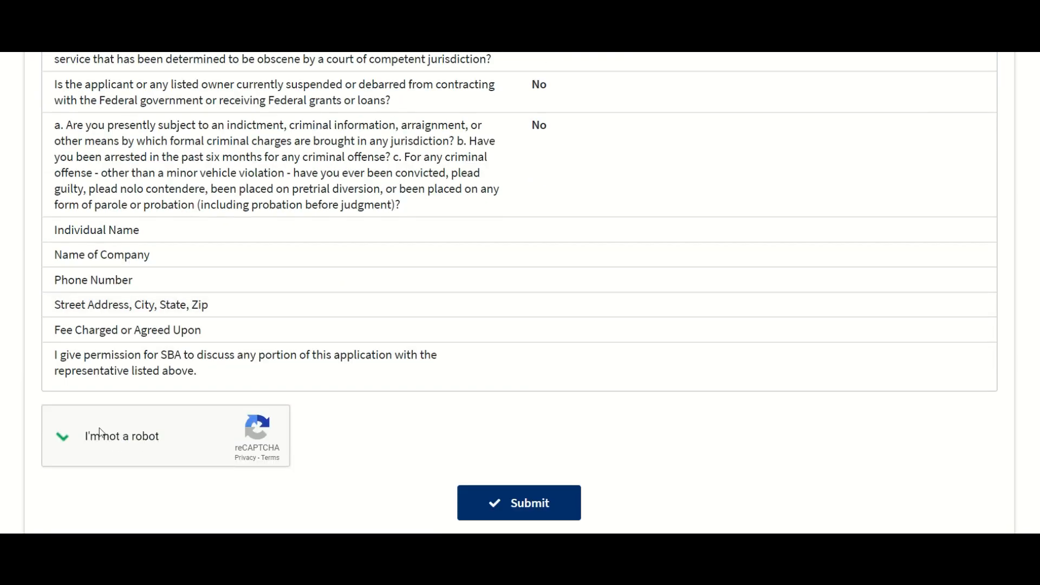
Step: Scroll back through the Summary to review the LLC details and $50,000 gross revenues
{"action": "scroll", "coordinate": [409, 351], "scroll_direction": "down", "scroll_amount": 1}
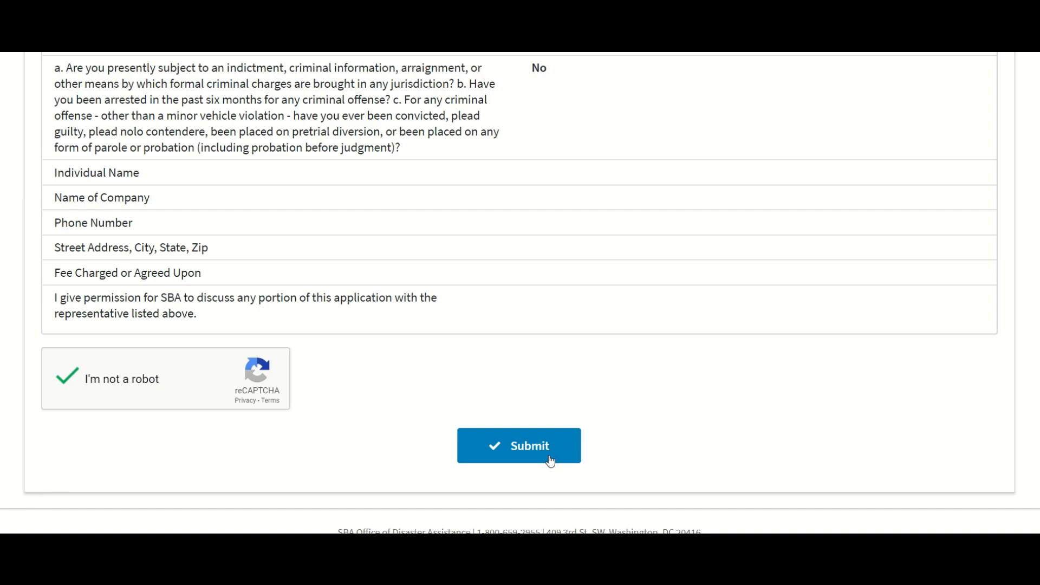
{"action": "scroll", "coordinate": [551, 461], "scroll_direction": "up", "scroll_amount": 20}
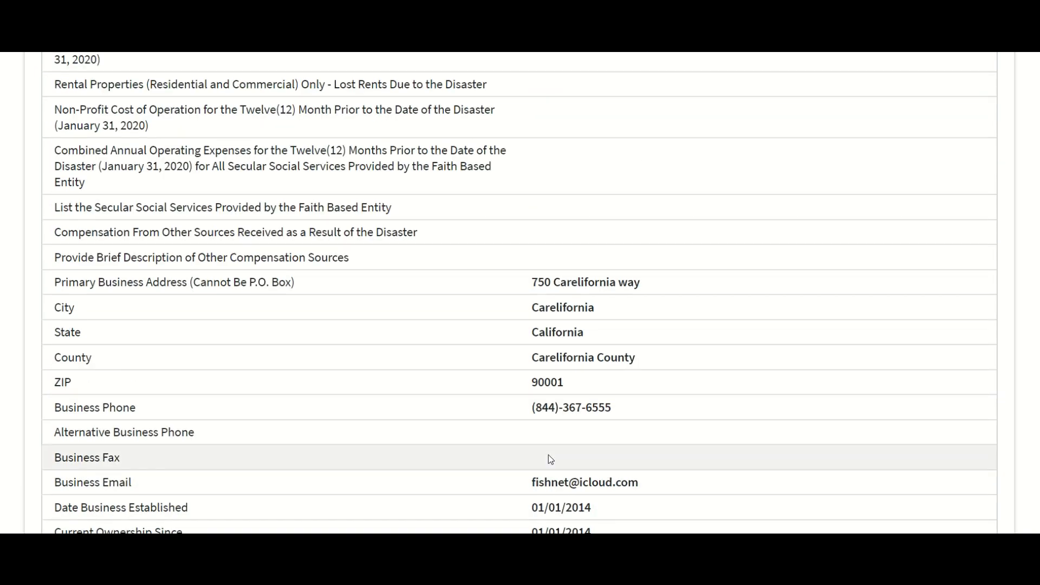
{"action": "scroll", "coordinate": [551, 459], "scroll_direction": "up", "scroll_amount": 8}
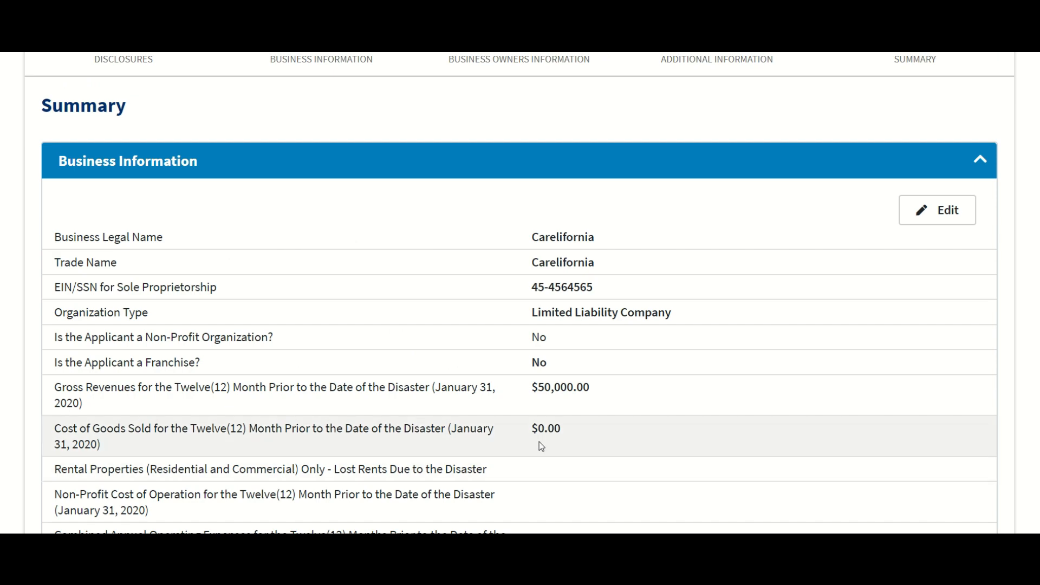
{"action": "scroll", "coordinate": [538, 441], "scroll_direction": "up", "scroll_amount": 4}
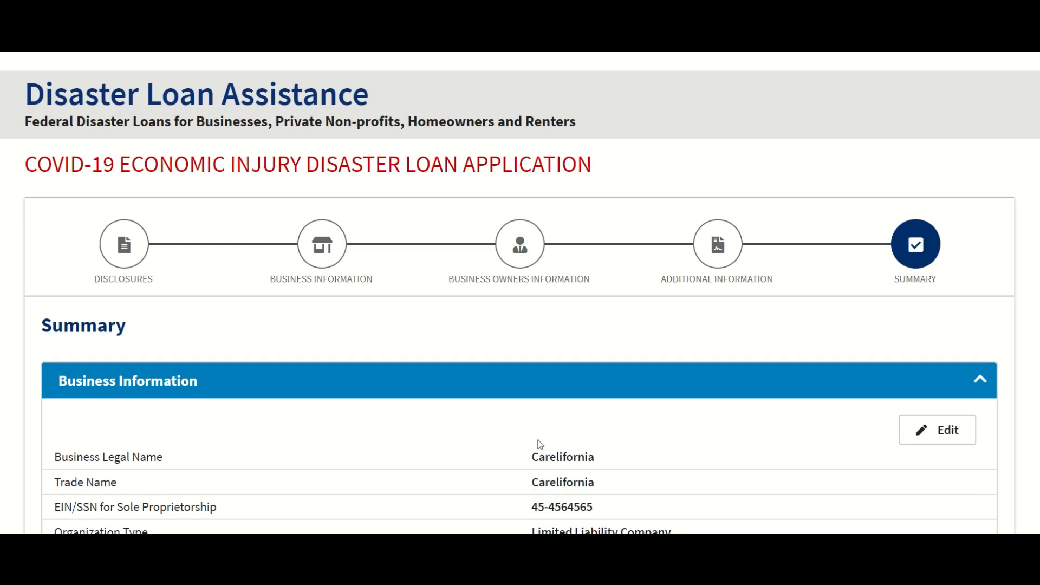